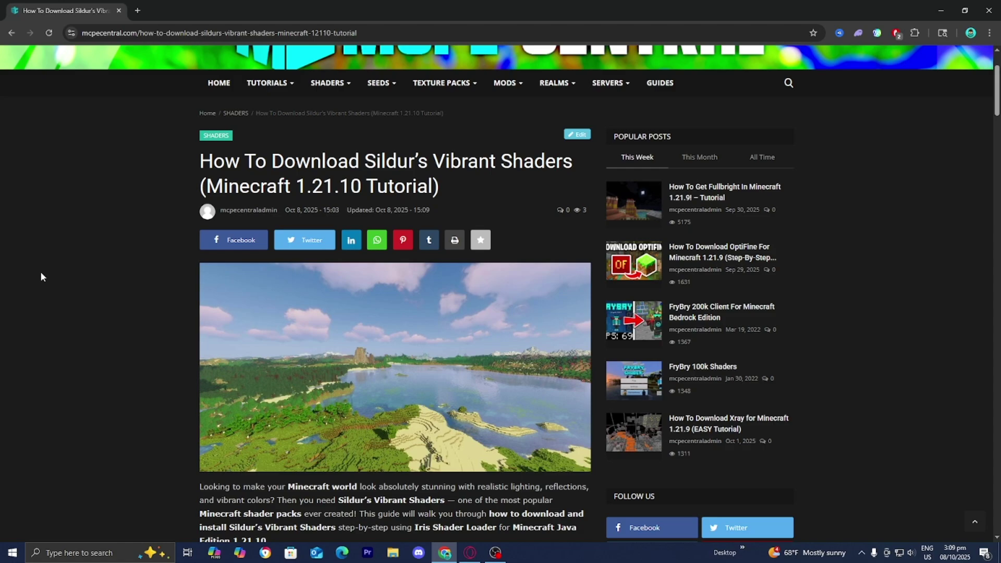
# Follow the guide's Step 1 link to the Iris Shaders website and download the Iris installer as a universal JAR
pyautogui.scroll(-4, 41, 273)
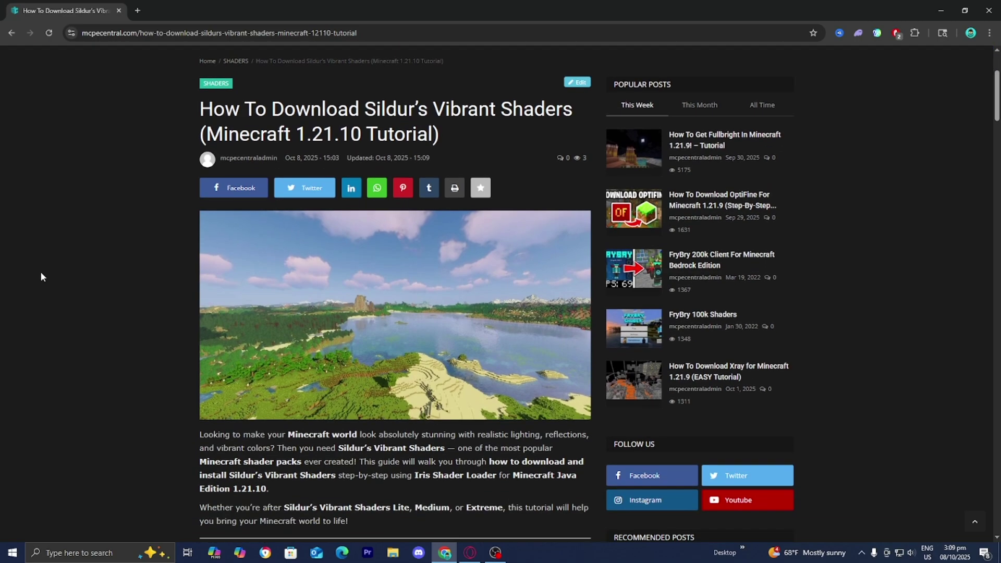
pyautogui.scroll(-1, 41, 273)
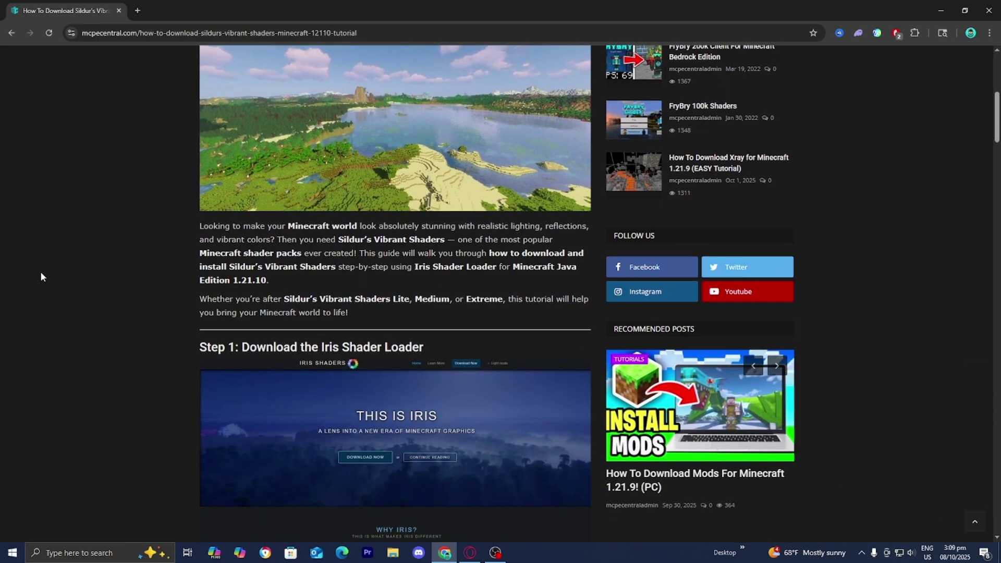
pyautogui.scroll(-3, 41, 274)
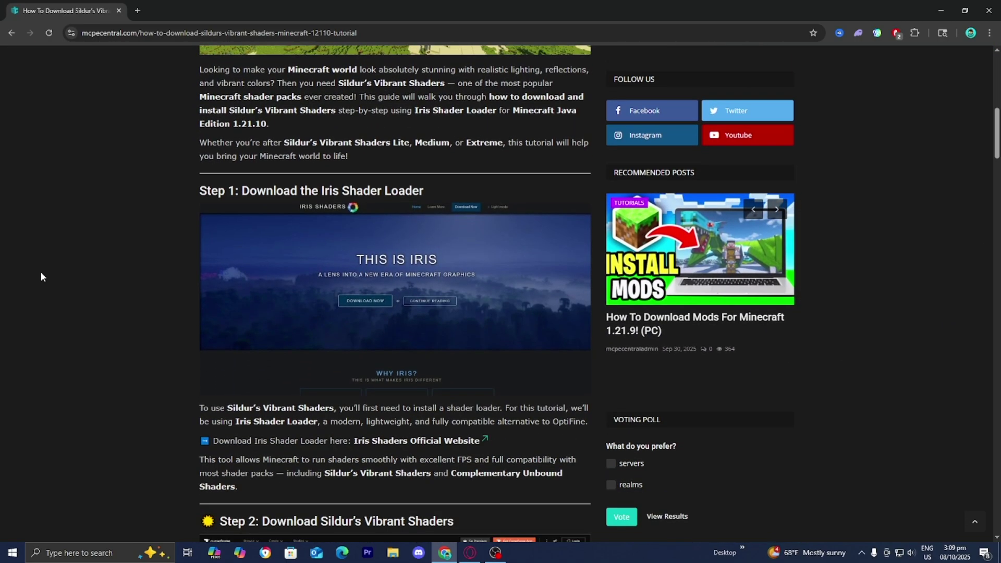
pyautogui.click(396, 442)
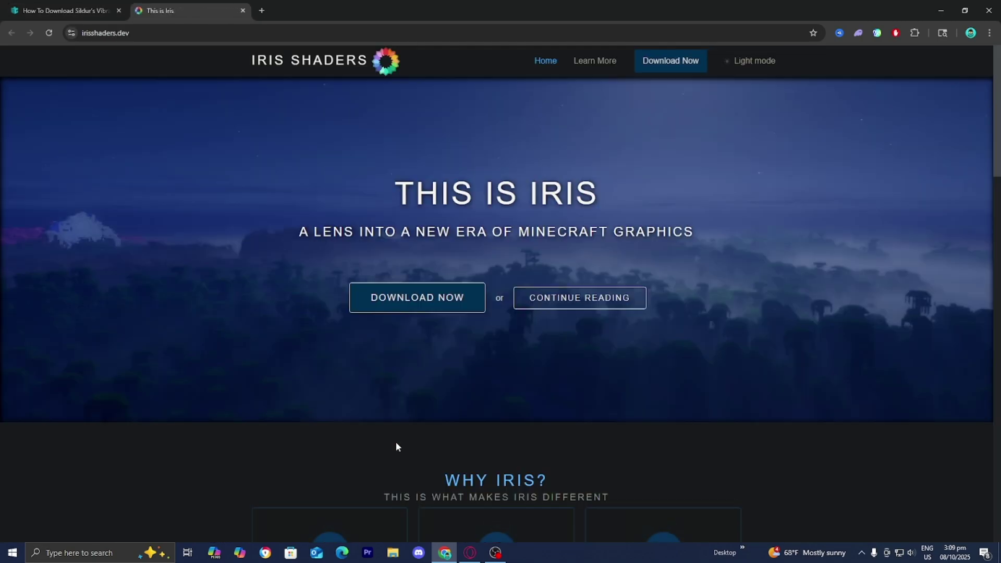
pyautogui.click(403, 309)
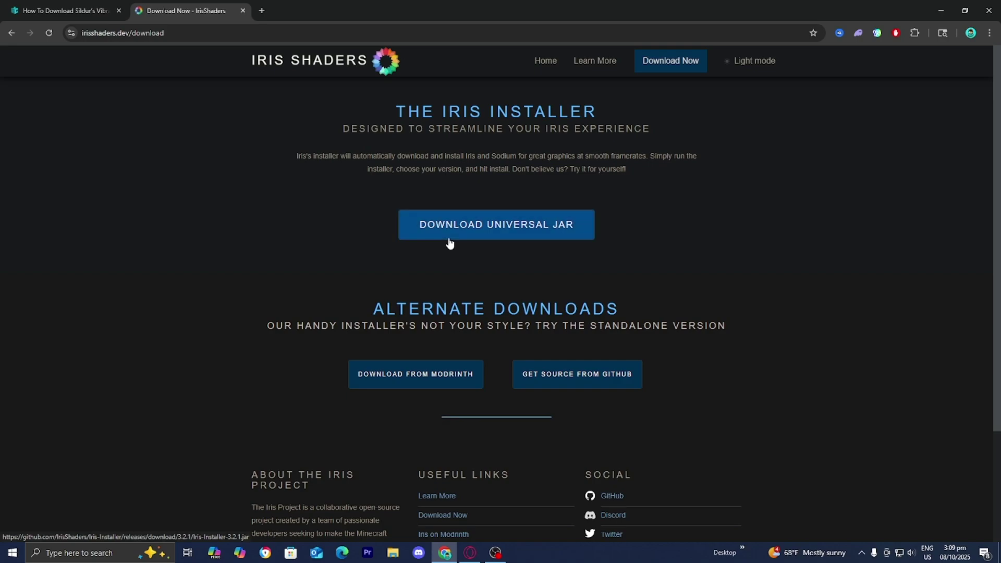
pyautogui.click(449, 239)
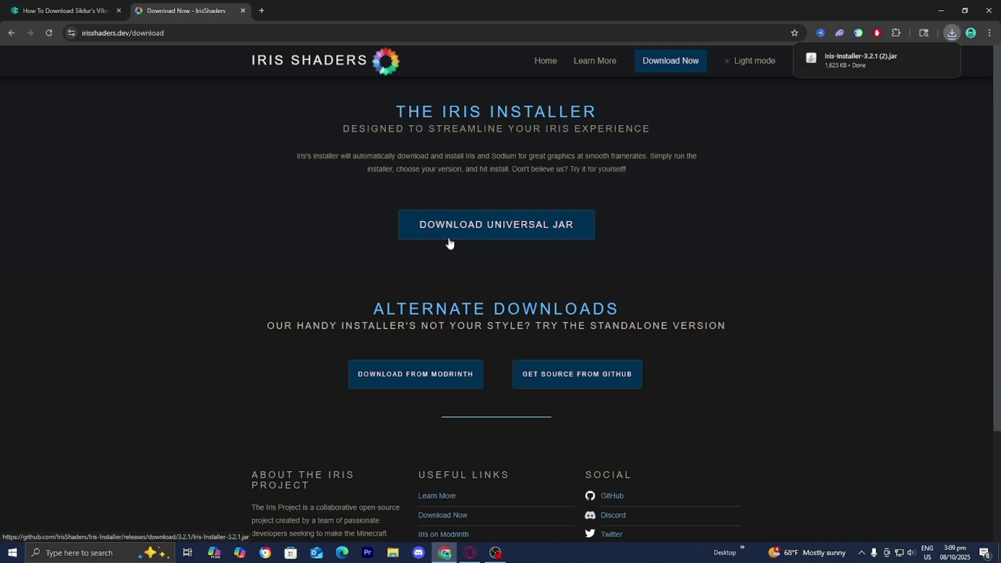
# Place the downloaded Iris-Installer-3.2.1 (2).jar from the recent downloads onto the desktop
pyautogui.moveTo(853, 67)
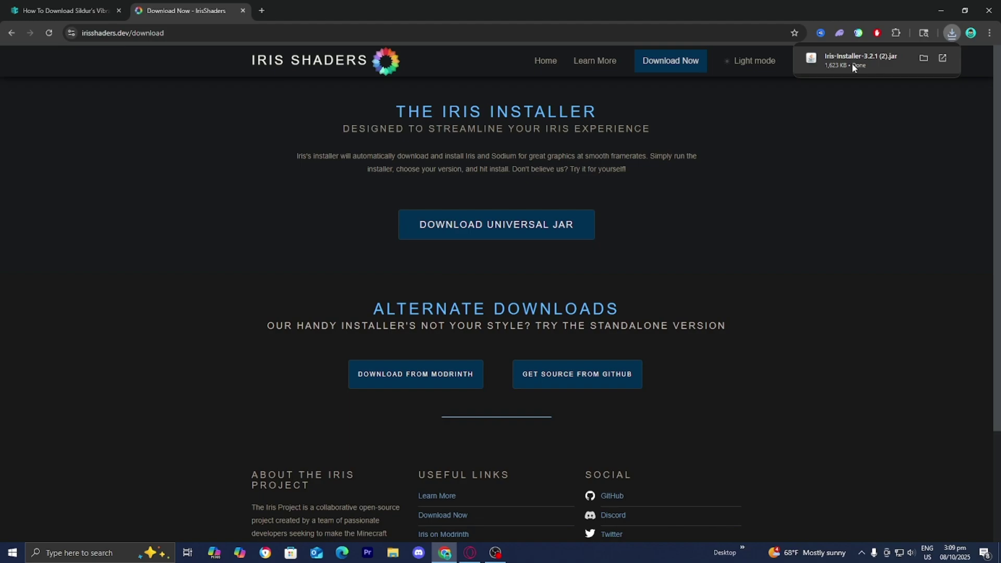
pyautogui.moveTo(847, 11); pyautogui.dragTo(798, 355)
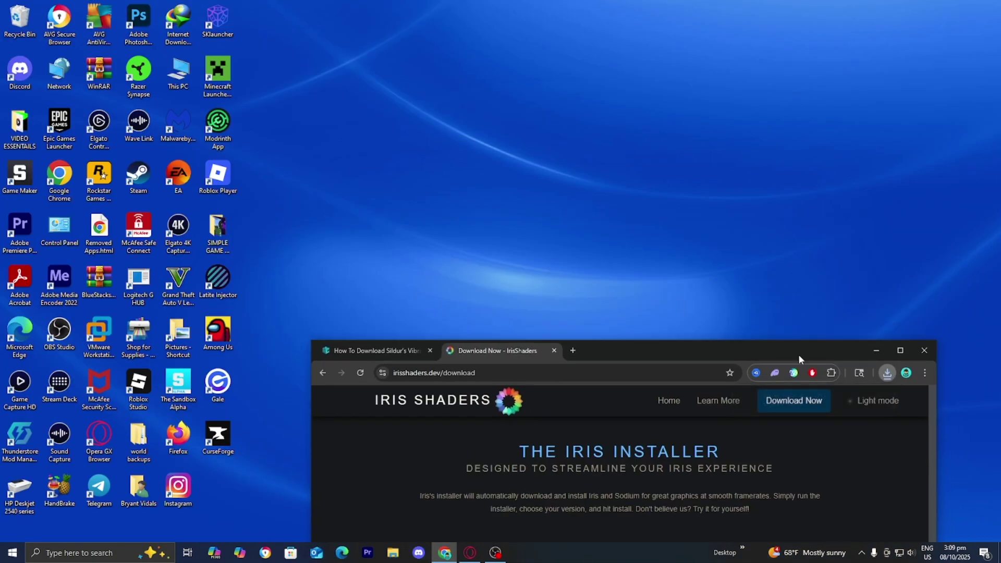
pyautogui.click(886, 373)
pyautogui.moveTo(772, 420); pyautogui.dragTo(694, 234)
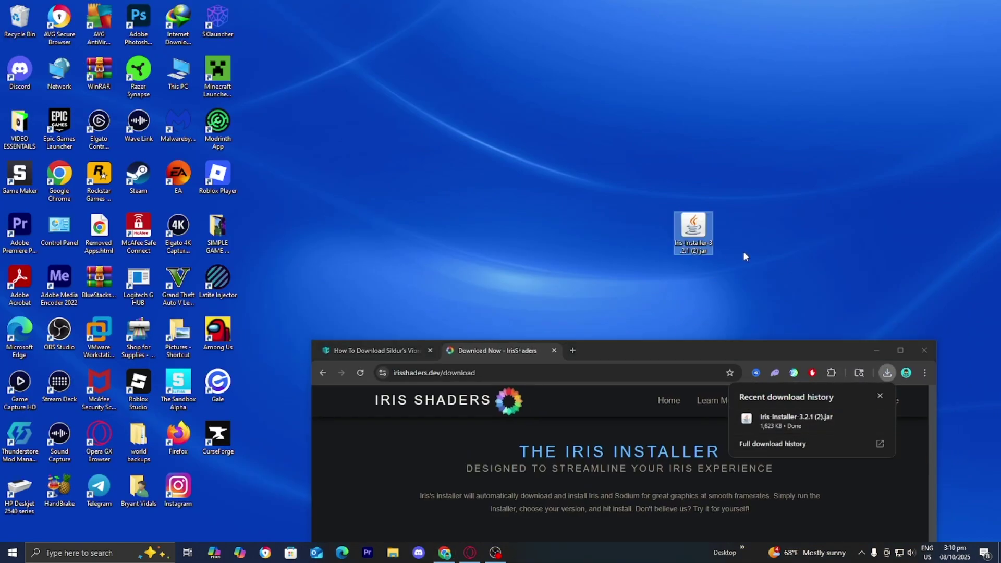
pyautogui.click(794, 245)
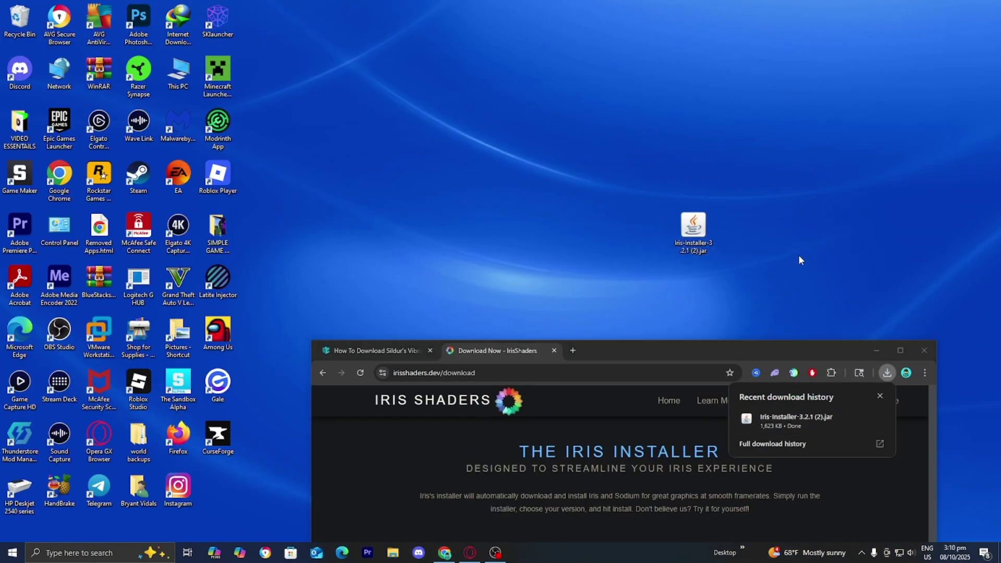
# Return to the maximized guide and open the Sildur's Vibrant Shaders CurseForge page linked in Step 2
pyautogui.click(899, 353)
pyautogui.click(62, 10)
pyautogui.scroll(-2, 114, 179)
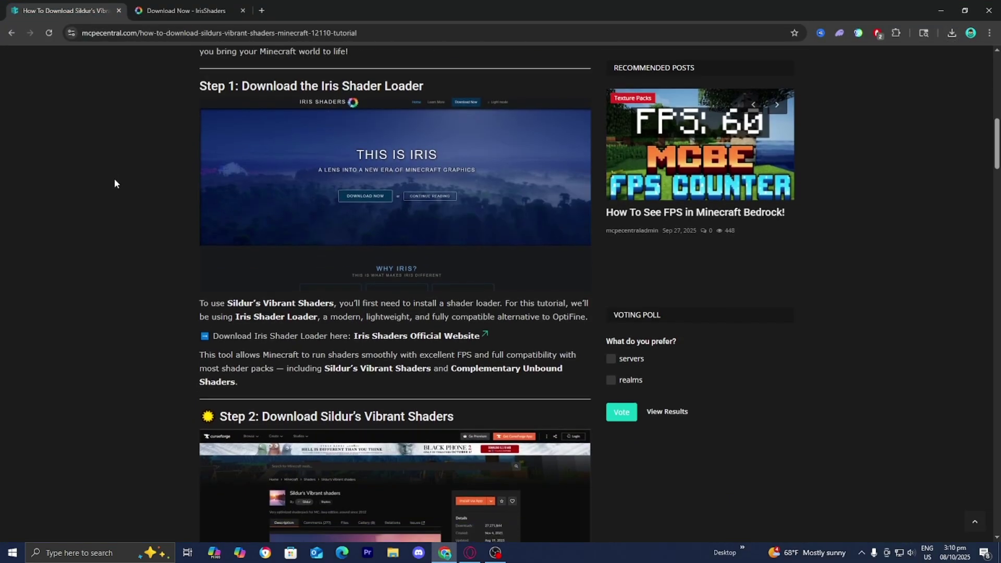
pyautogui.scroll(-5, 115, 180)
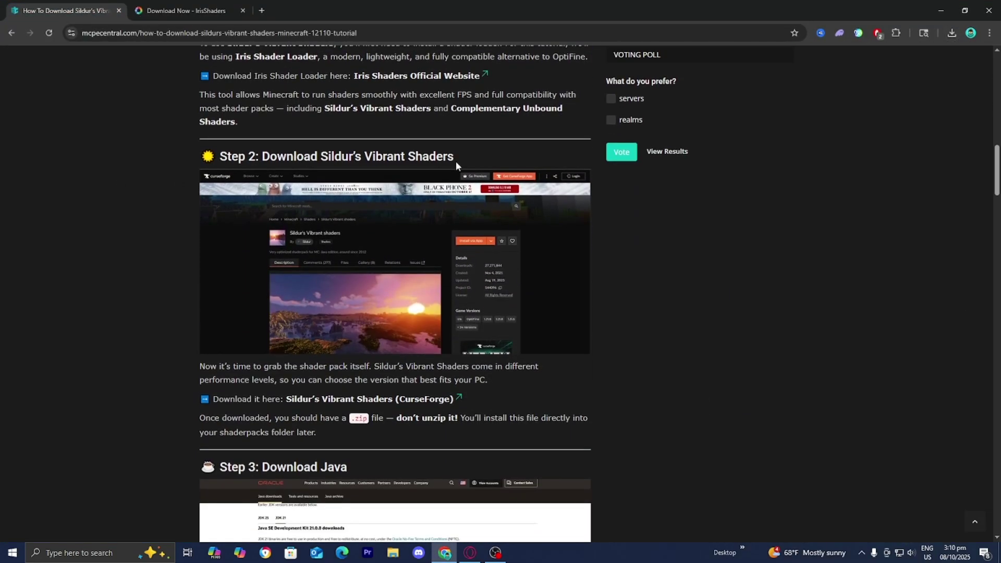
pyautogui.click(393, 399)
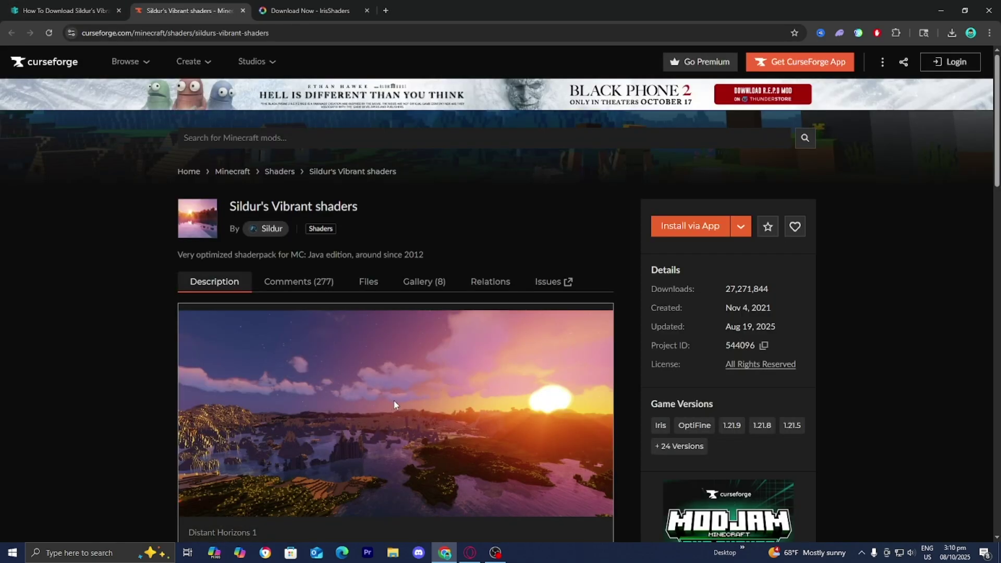
# List the shader files for Iris and download Sildur's Vibrant Shaders v1.541 Extreme.zip
pyautogui.click(659, 427)
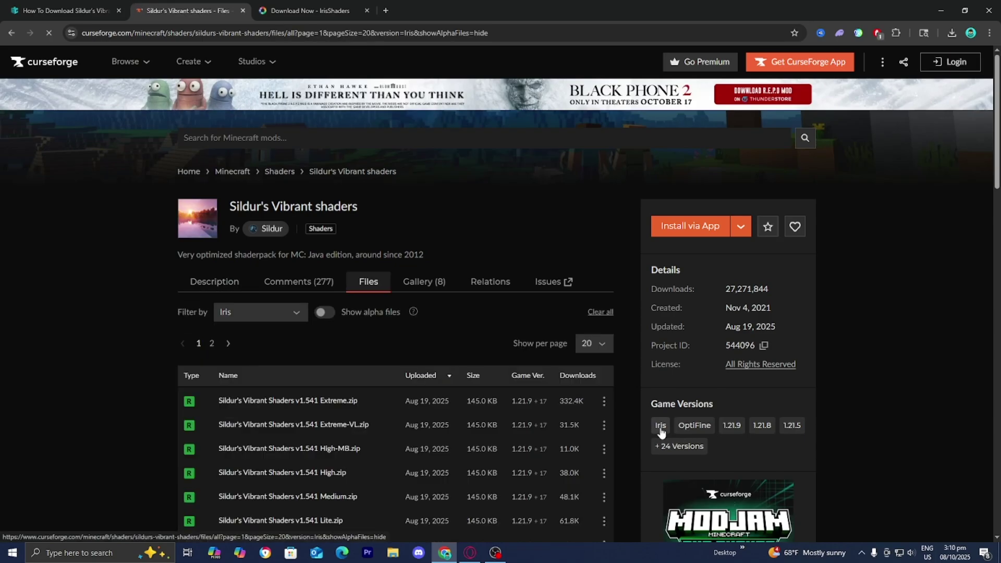
pyautogui.scroll(-2, 661, 432)
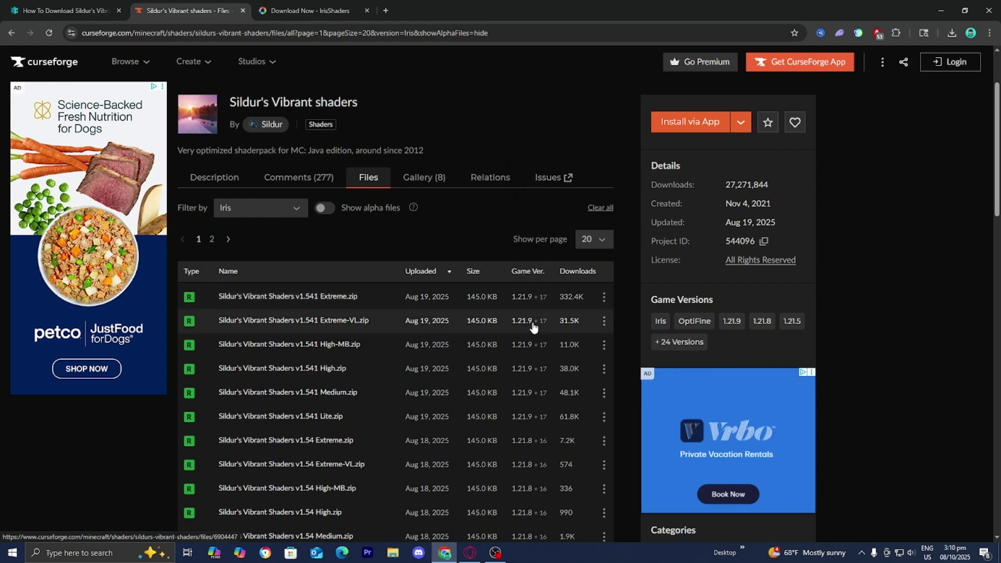
pyautogui.click(604, 300)
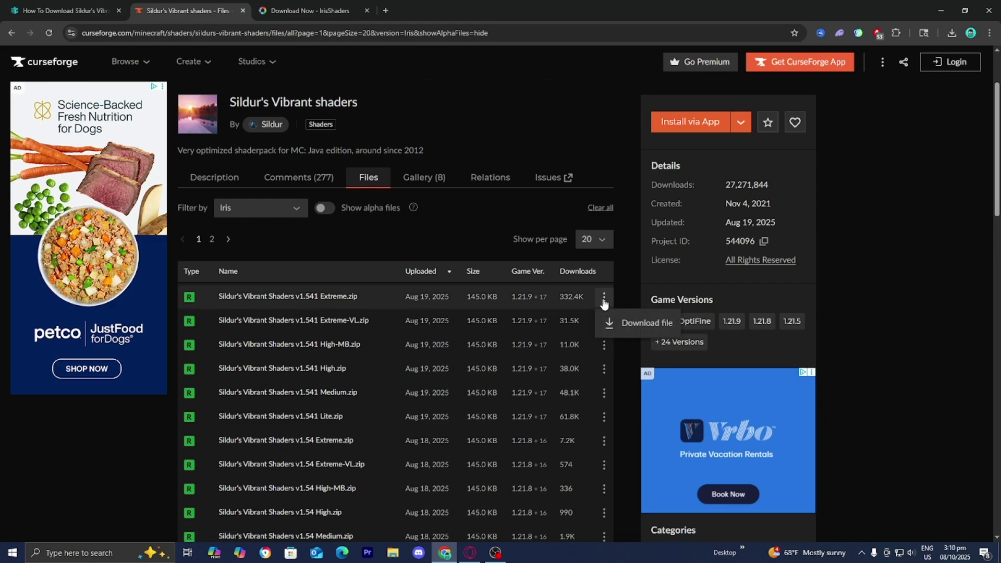
pyautogui.click(618, 322)
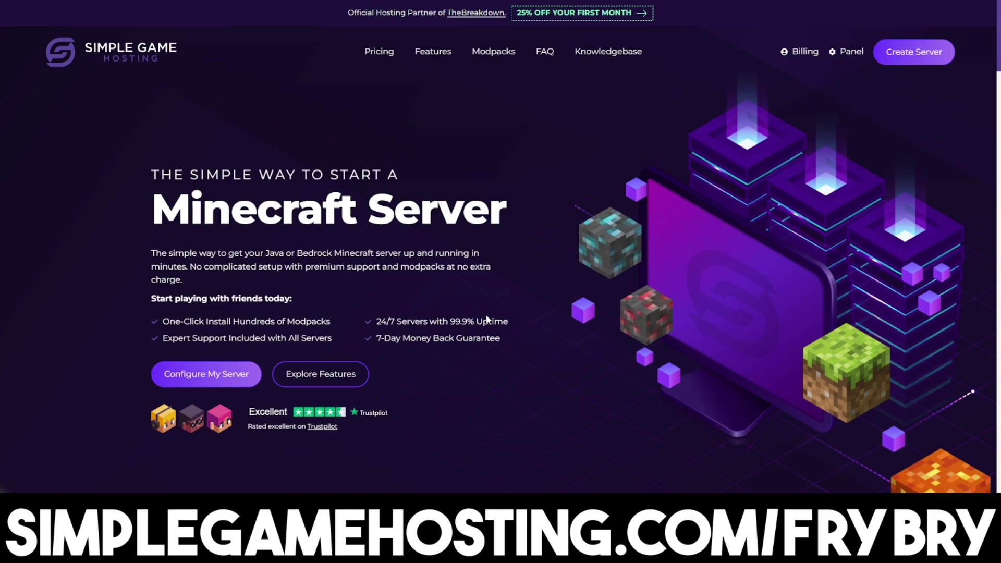
# Look over the Simple Game Hosting site and the modpacks offered in its Minecraft server panel
pyautogui.scroll(-15, 521, 255)
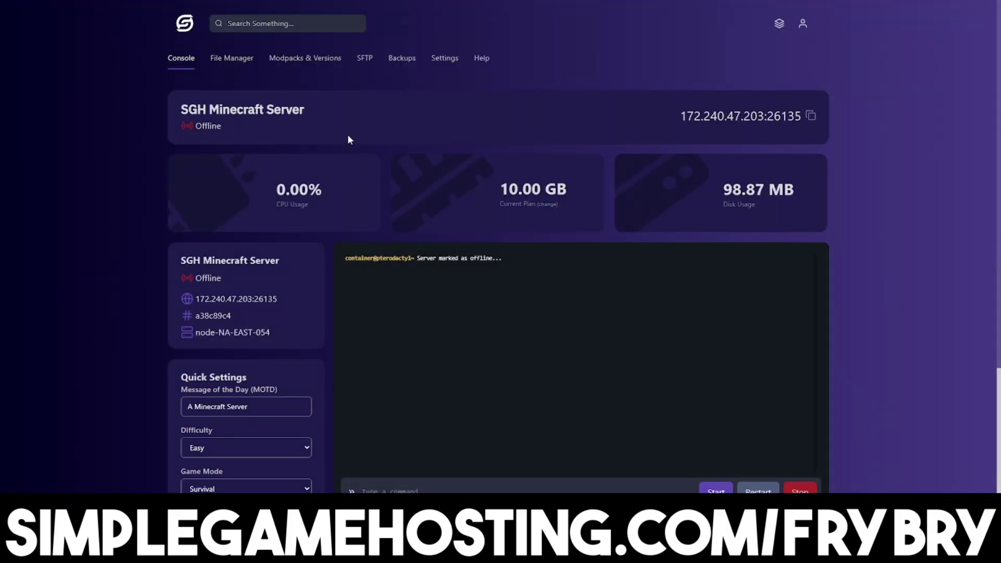
pyautogui.click(328, 73)
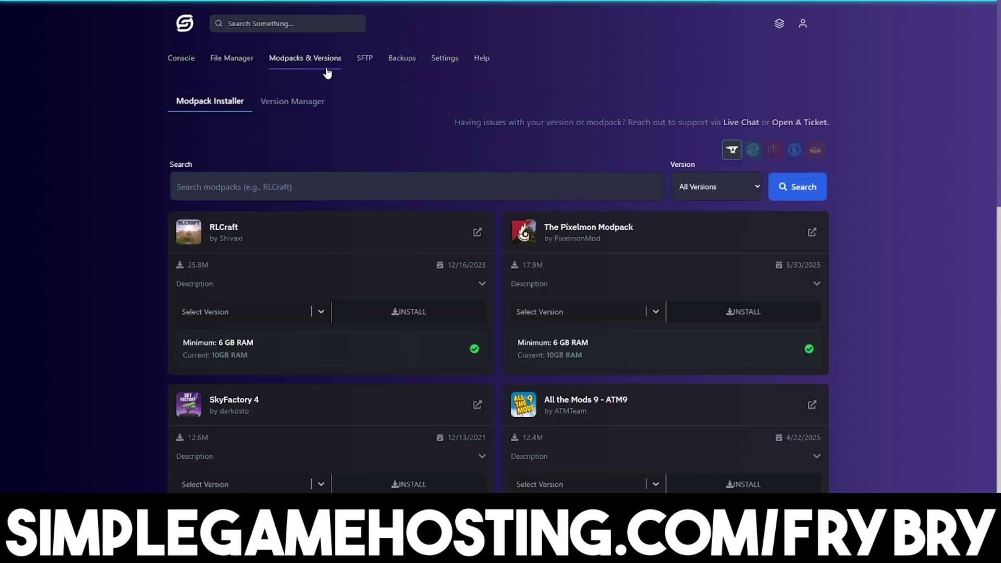
pyautogui.scroll(-2, 336, 83)
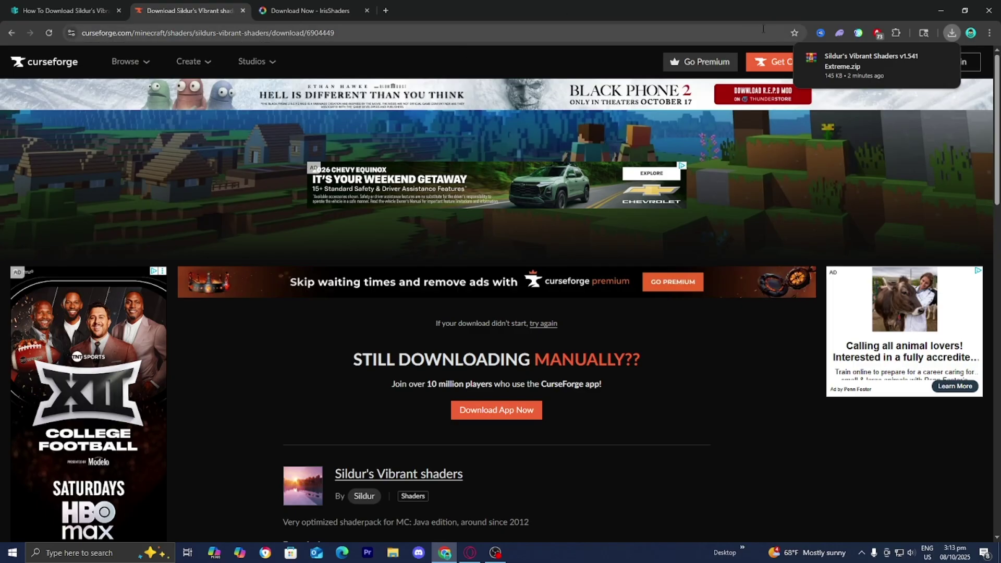
# Place the downloaded Sildur's Vibrant Shaders v1.541 Extreme.zip from the recent downloads onto the desktop
pyautogui.doubleClick(761, 7)
pyautogui.click(886, 134)
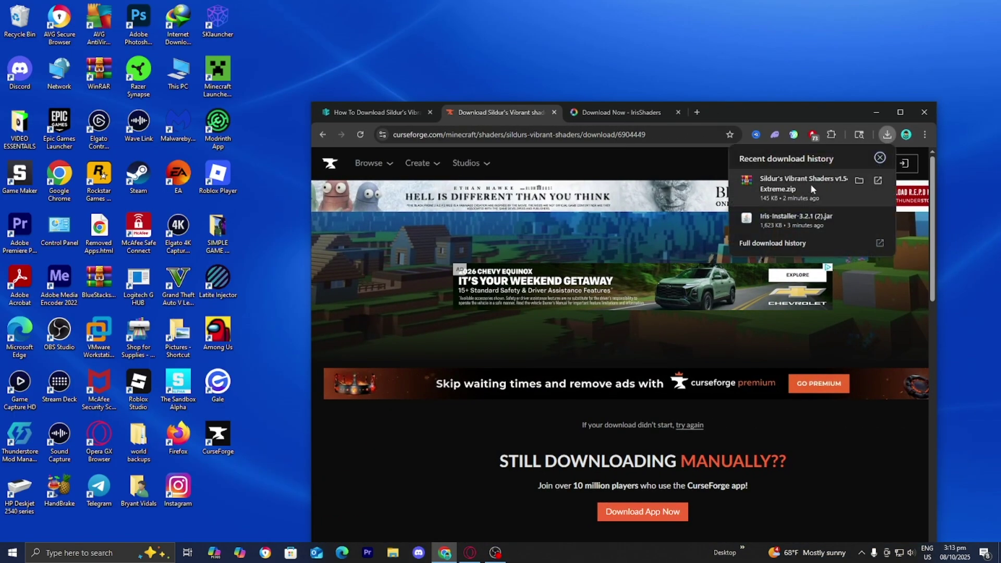
pyautogui.moveTo(811, 187); pyautogui.dragTo(687, 265)
pyautogui.press('super+d')
# Return to the guide, open Oracle's Java downloads page from Step 3 and locate the JDK 21 x64 Installer for Windows
pyautogui.click(445, 552)
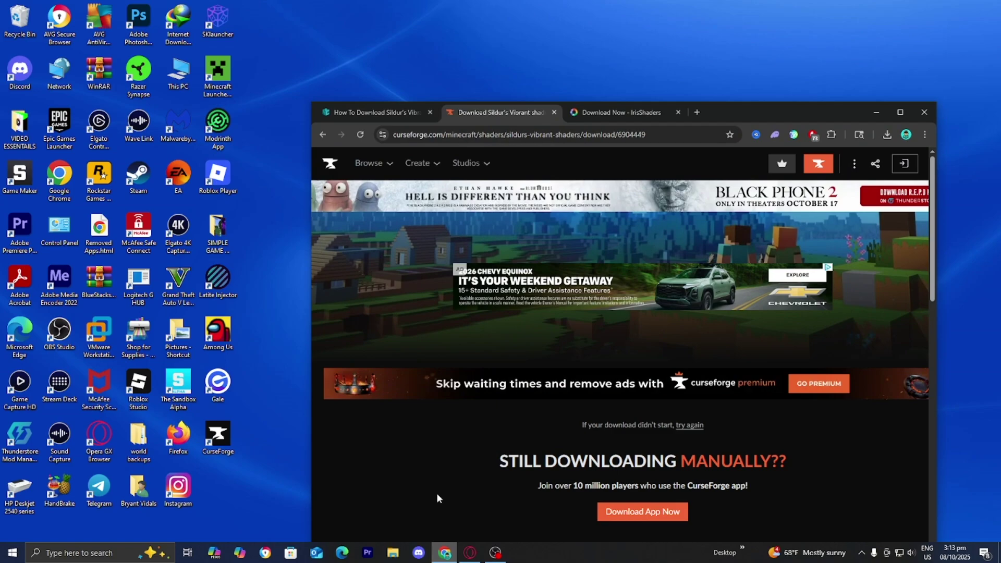
pyautogui.click(367, 112)
pyautogui.press('super+Up')
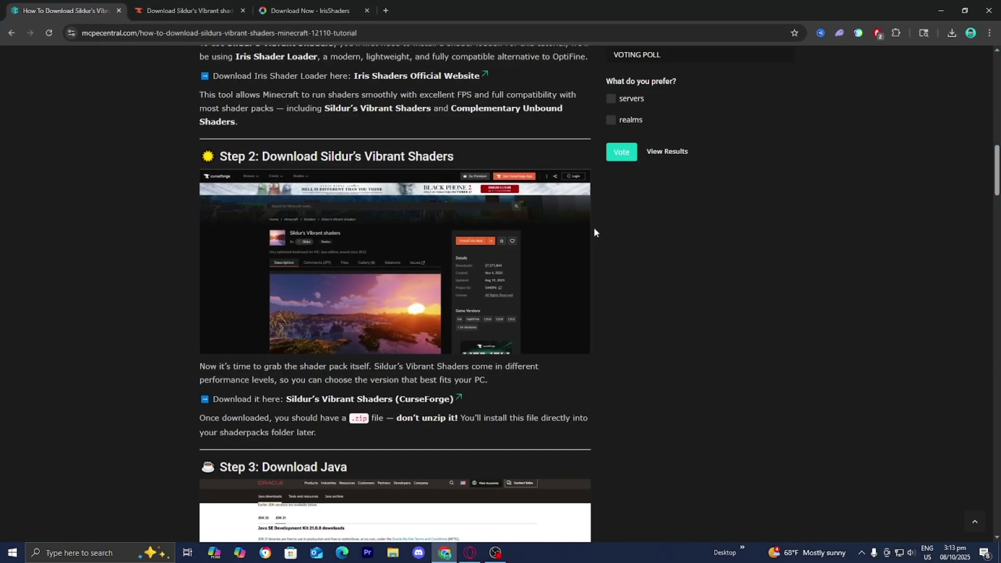
pyautogui.scroll(-4, 594, 227)
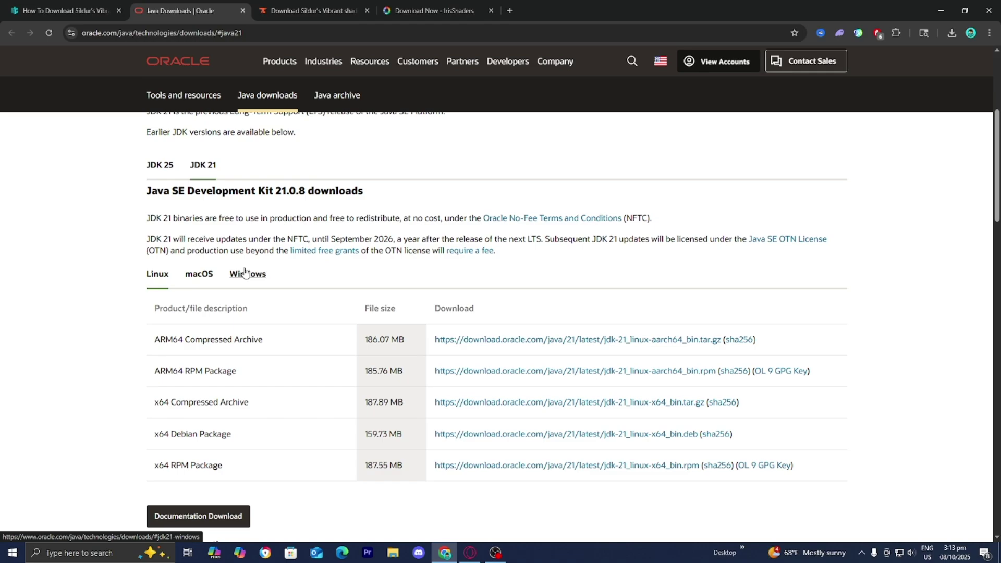
pyautogui.click(245, 274)
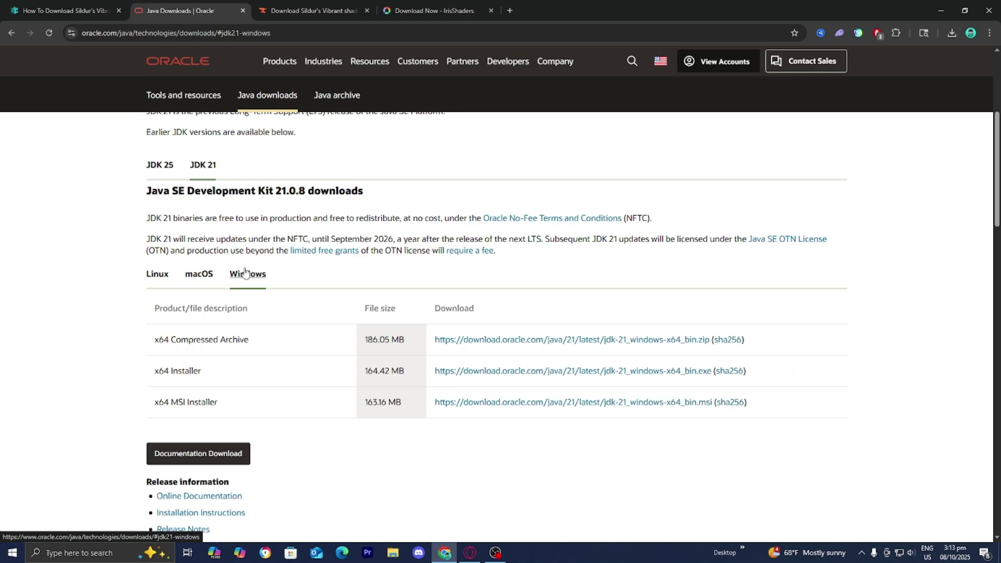
pyautogui.moveTo(225, 377); pyautogui.dragTo(154, 379)
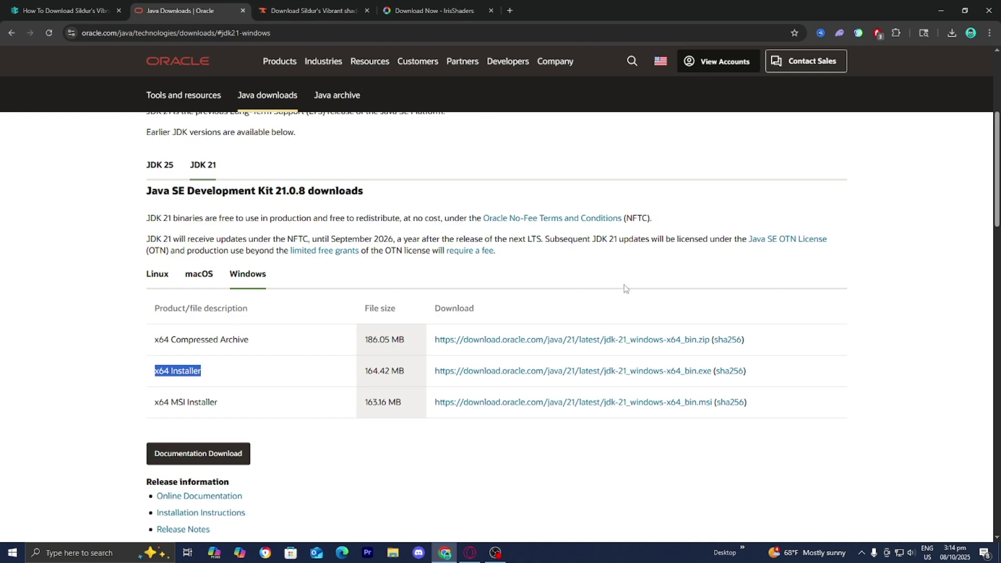
# Minimize the browser and arrange the shader zip and the Iris installer side by side on the desktop
pyautogui.click(938, 5)
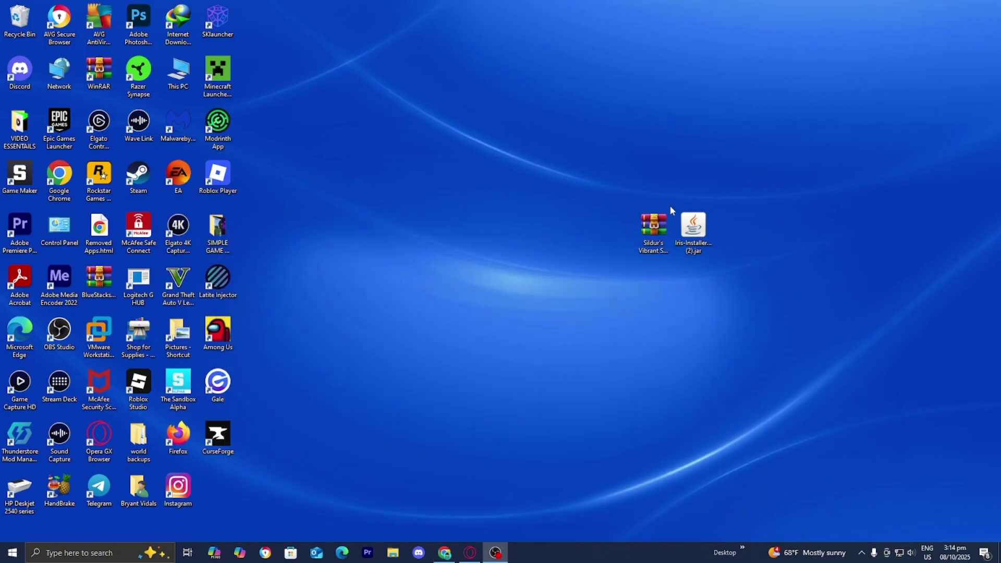
pyautogui.moveTo(656, 230); pyautogui.dragTo(576, 229)
pyautogui.moveTo(716, 234); pyautogui.dragTo(736, 267)
pyautogui.click(564, 217)
pyautogui.moveTo(693, 229); pyautogui.dragTo(642, 233)
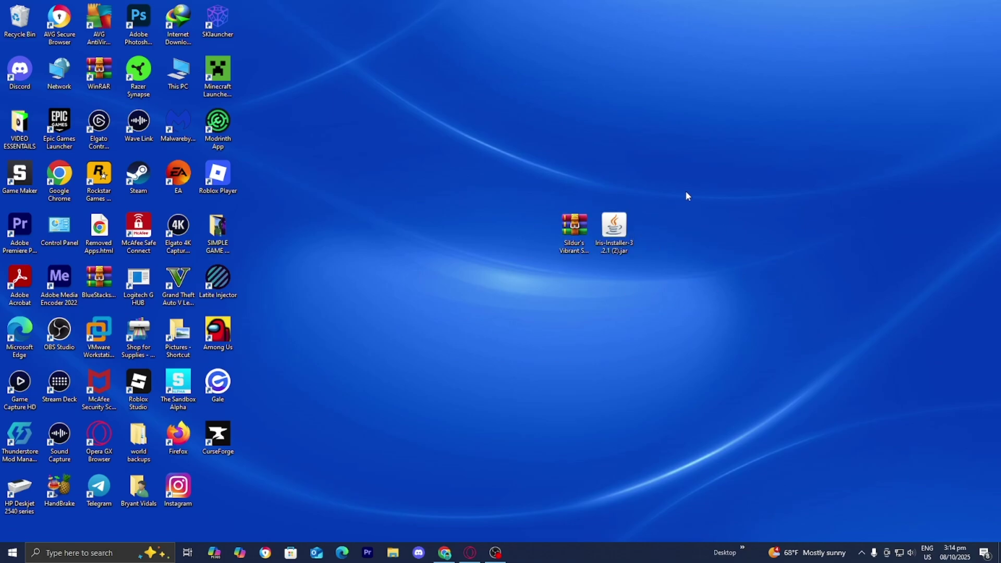
# Open the Iris installer JAR on the desktop with Java(TM) Platform SE binary
pyautogui.rightClick(620, 231)
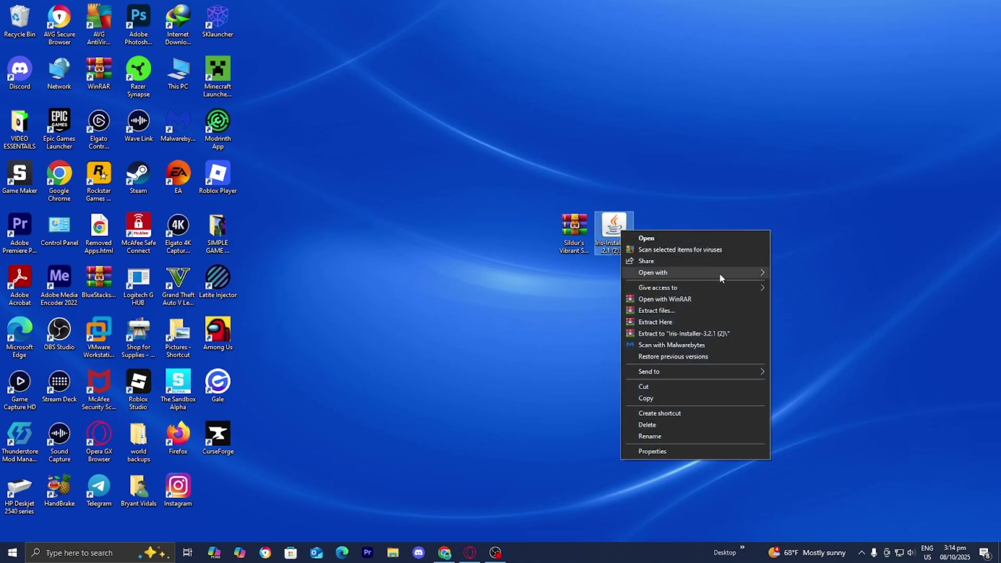
pyautogui.moveTo(754, 273)
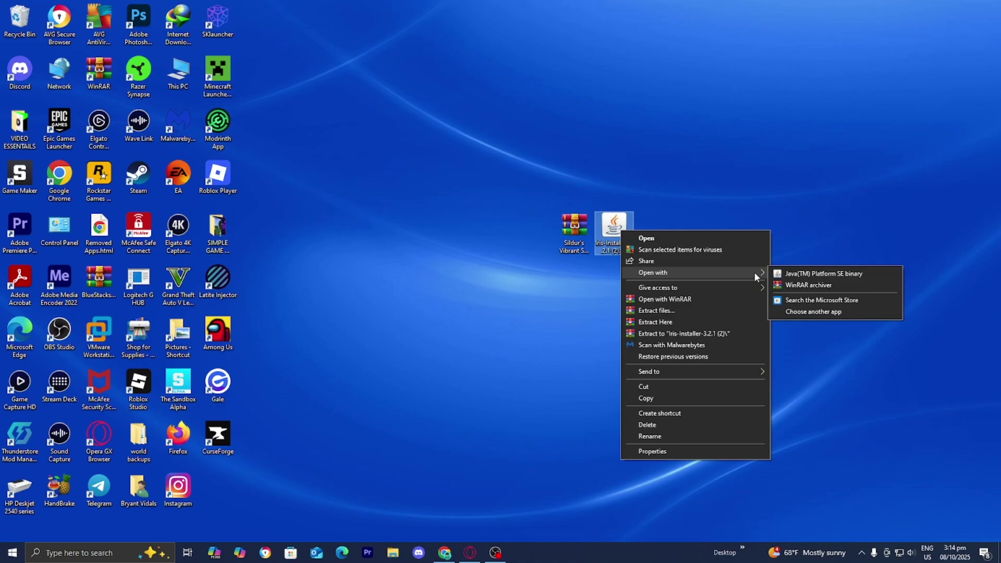
pyautogui.click(777, 273)
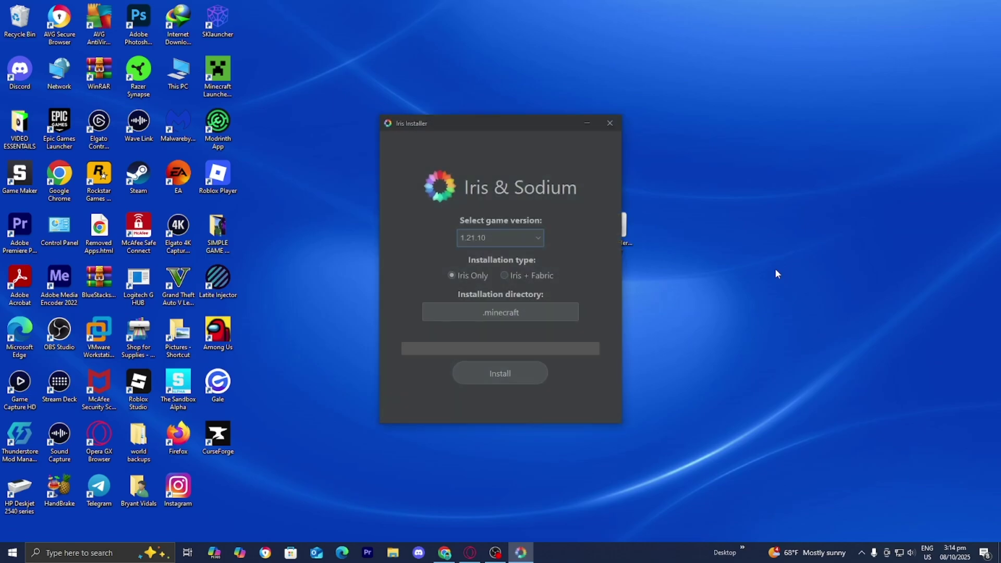
# Select game version 1.21.10 in the Iris installer and run the installation
pyautogui.click(514, 237)
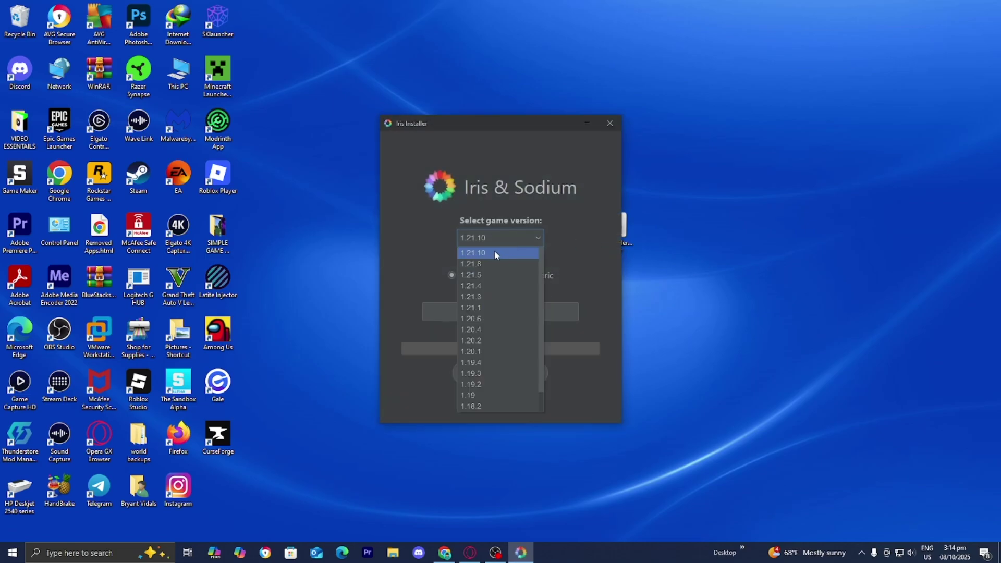
pyautogui.click(494, 251)
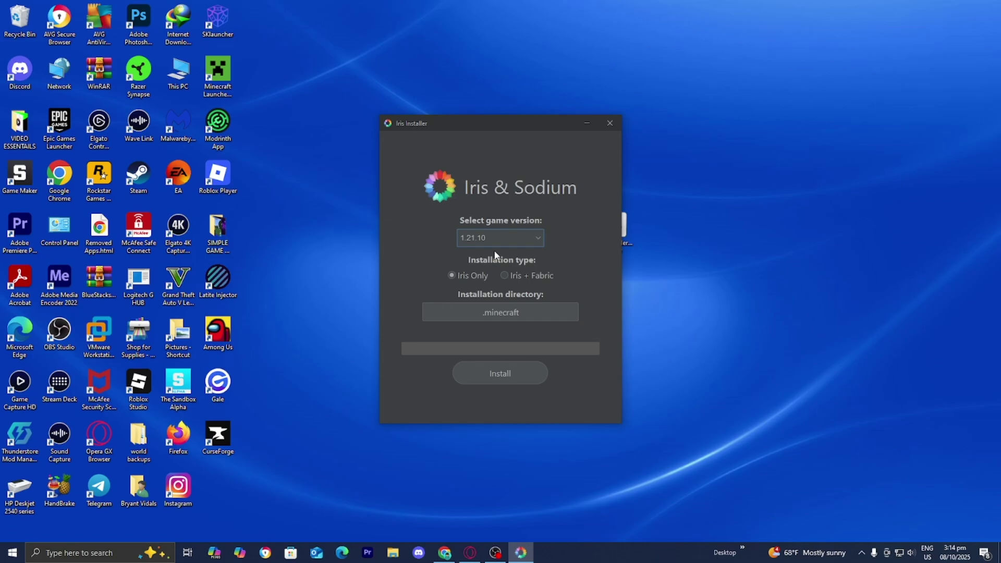
pyautogui.click(496, 371)
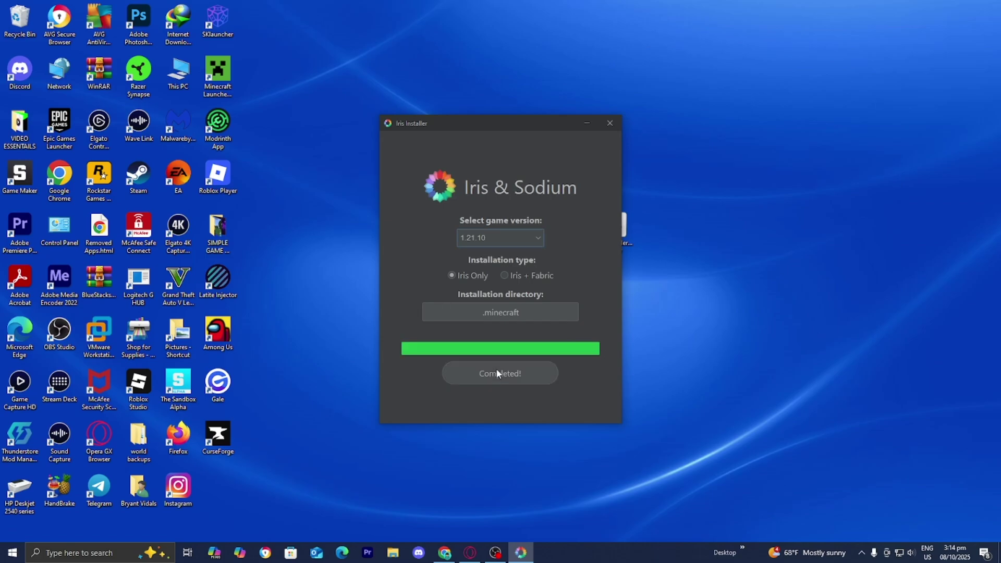
# Close the Iris installer and open the Minecraft Launcher from the desktop
pyautogui.click(608, 125)
pyautogui.doubleClick(219, 78)
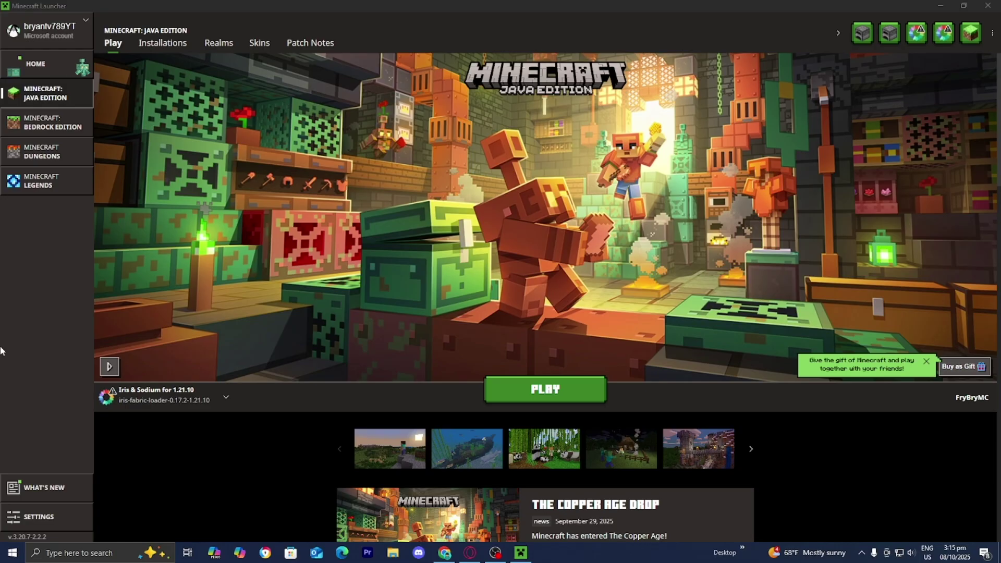
# Open the game folder of the Iris & Sodium for 1.21.10 installation and go into its shaderpacks folder
pyautogui.click(176, 47)
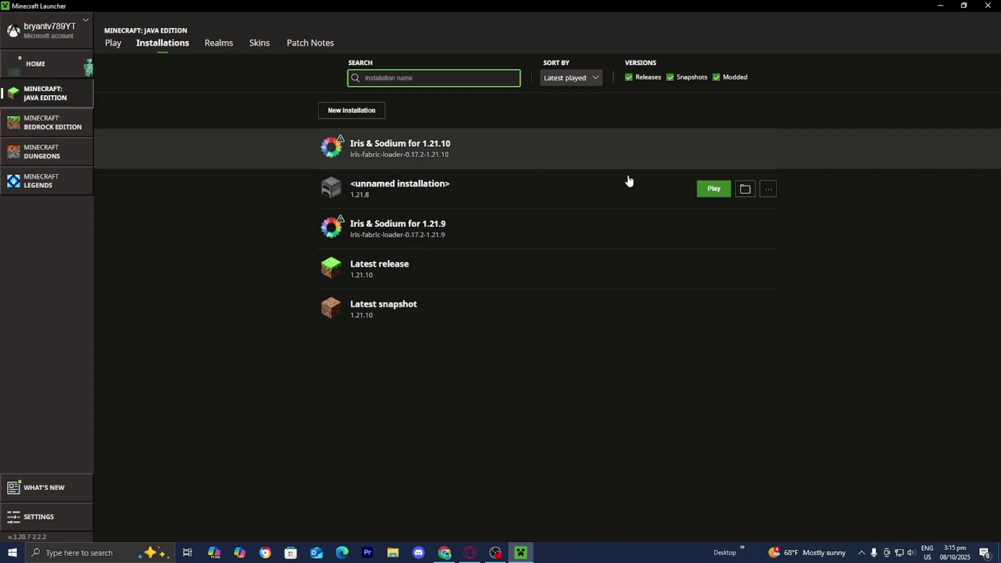
pyautogui.click(746, 149)
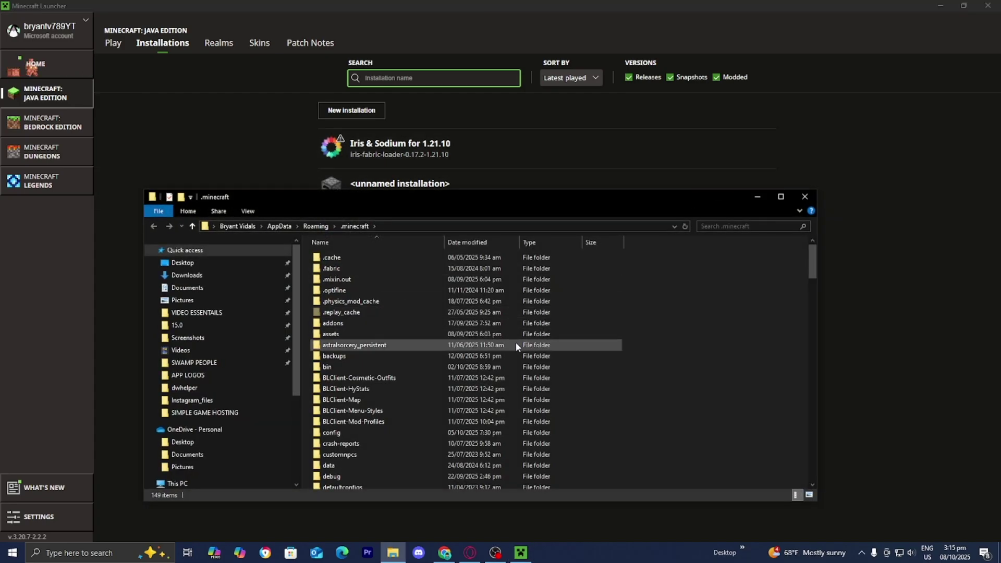
pyautogui.scroll(-9, 515, 338)
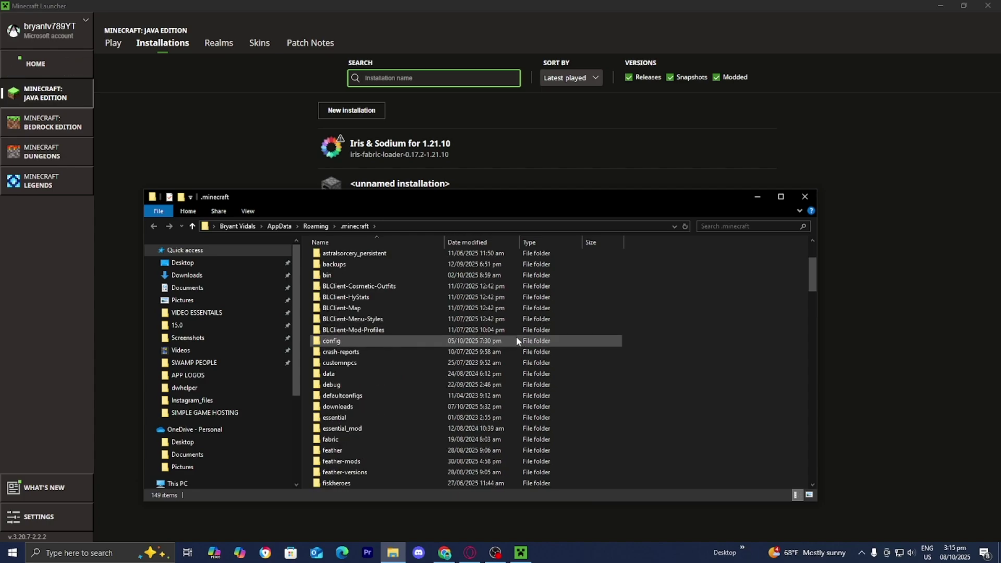
pyautogui.scroll(-5, 516, 341)
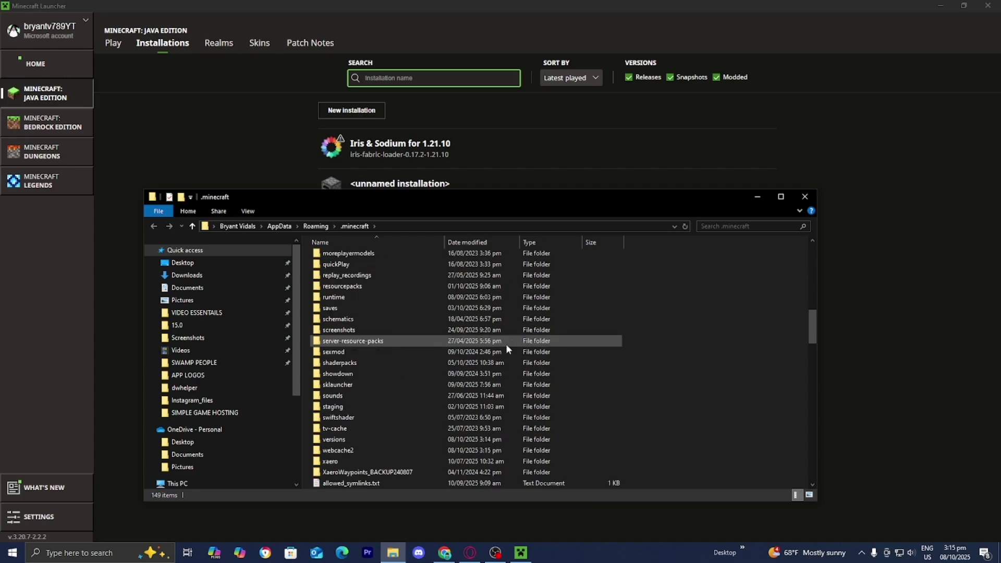
pyautogui.click(476, 353)
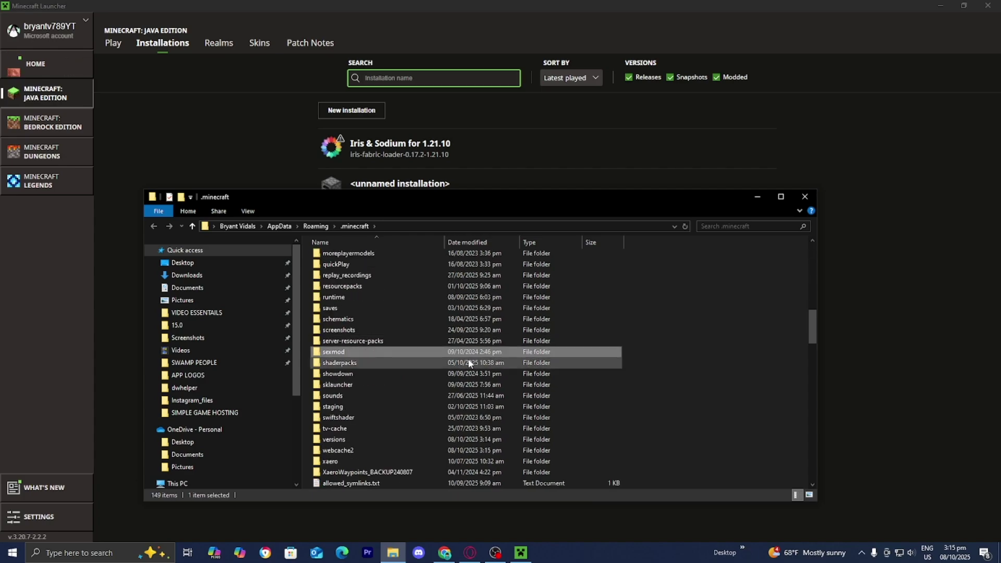
pyautogui.click(362, 365)
pyautogui.doubleClick(356, 386)
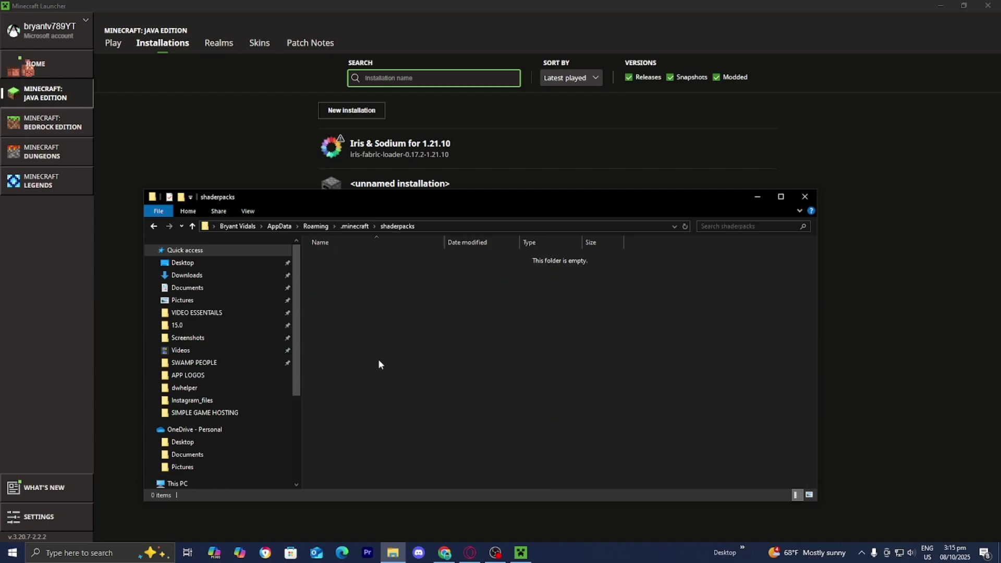
# Minimize the launcher, move the Sildur's Vibrant Shaders v1.541 Extreme zip from the desktop into the shaderpacks folder, and close the folder
pyautogui.click(940, 6)
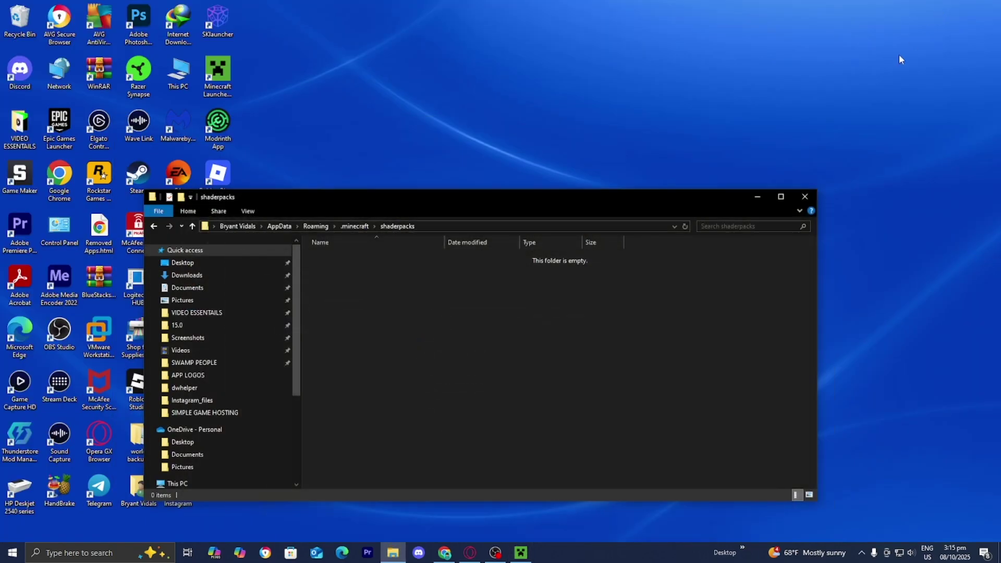
pyautogui.moveTo(610, 205); pyautogui.dragTo(581, 296)
pyautogui.moveTo(581, 249); pyautogui.dragTo(521, 404)
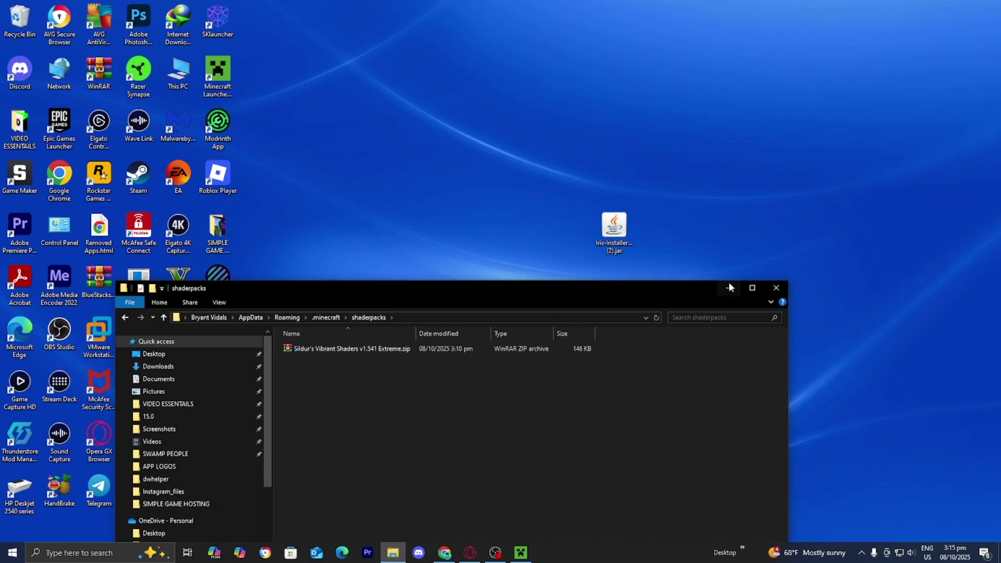
pyautogui.click(775, 290)
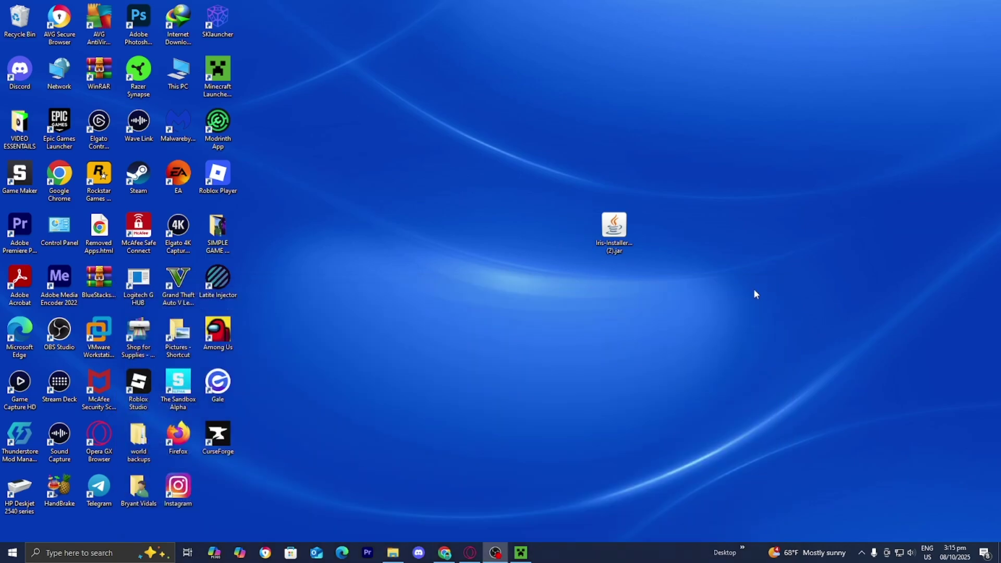
# Return to the Minecraft Launcher and play the Iris & Sodium for 1.21.10 installation, accepting the modified-installation risks without further warnings
pyautogui.click(529, 557)
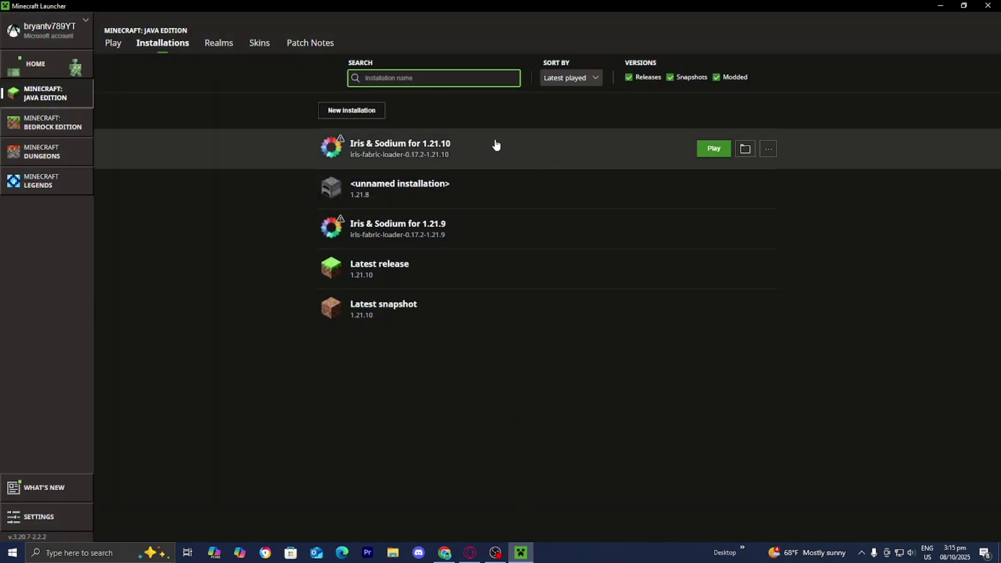
pyautogui.click(698, 148)
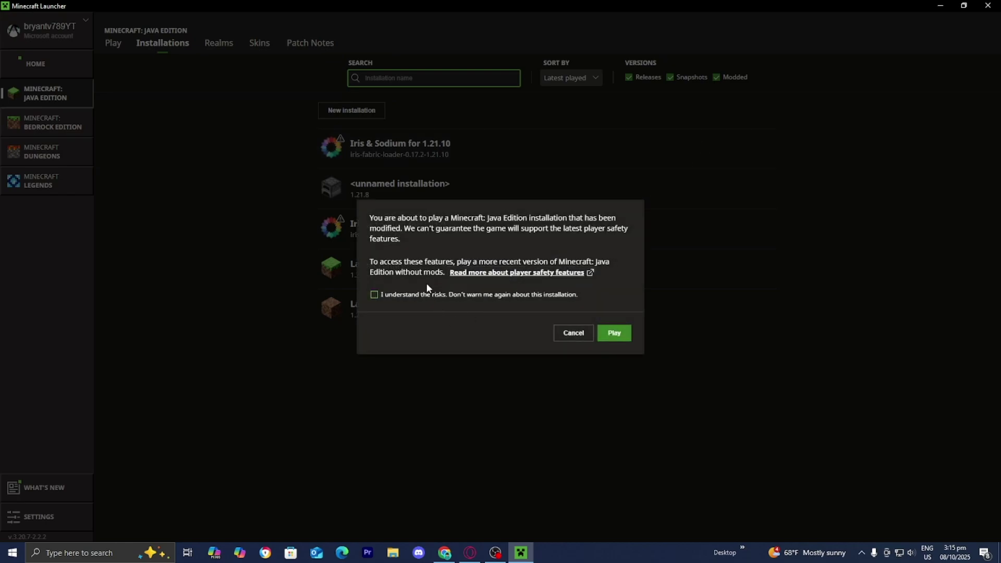
pyautogui.click(435, 295)
pyautogui.click(616, 334)
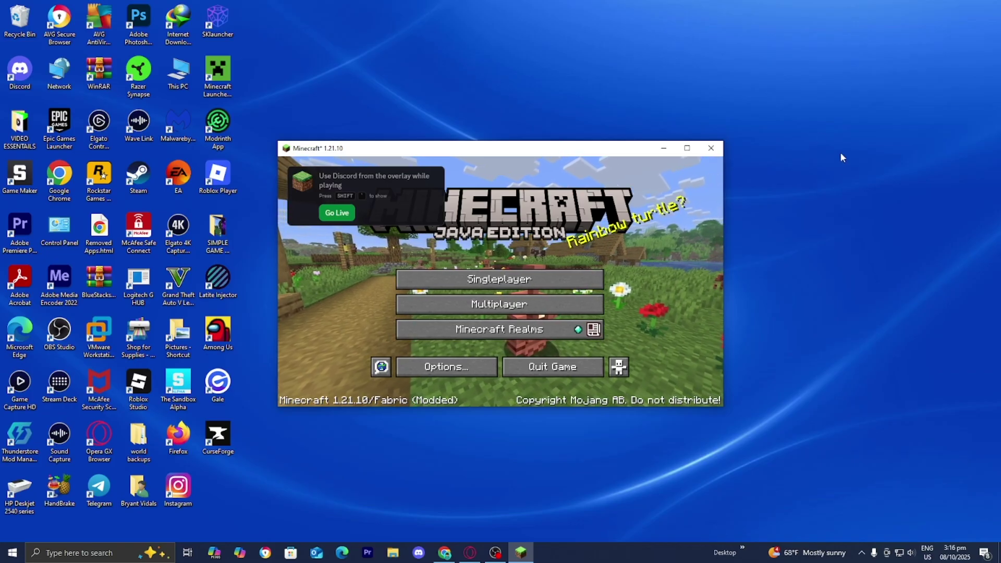
# Maximize the Minecraft 1.21.10 window and create a new singleplayer world
pyautogui.click(688, 148)
pyautogui.click(575, 251)
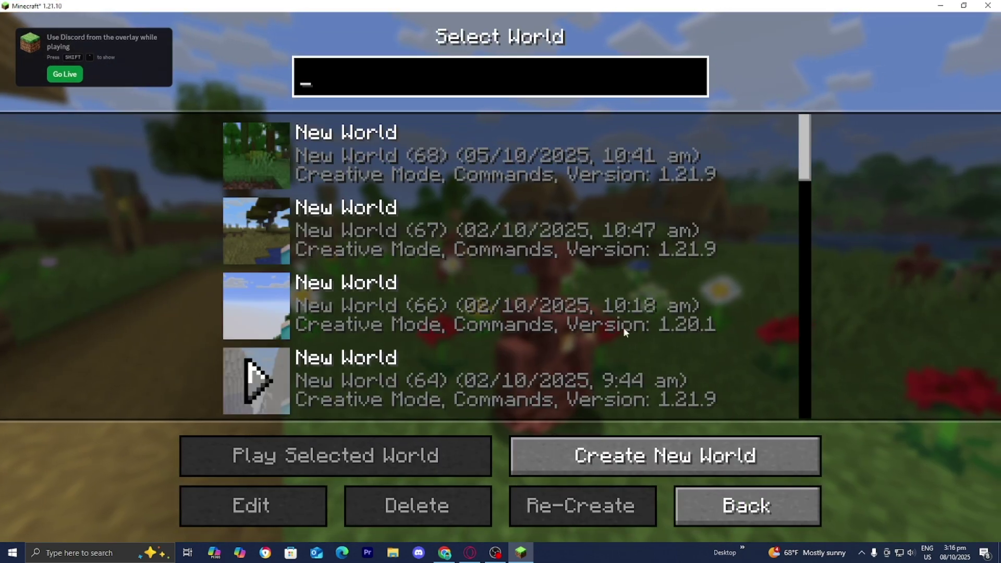
pyautogui.click(558, 455)
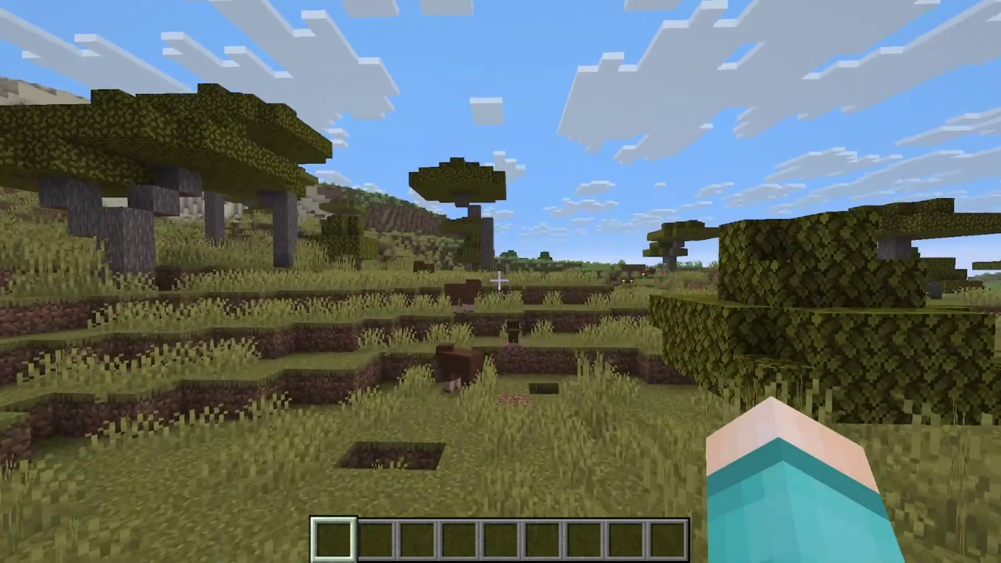
# Open the shader pack selection in the video settings and apply Sildur's Vibrant Shaders v1.541 Extreme.zip
pyautogui.press('Escape')
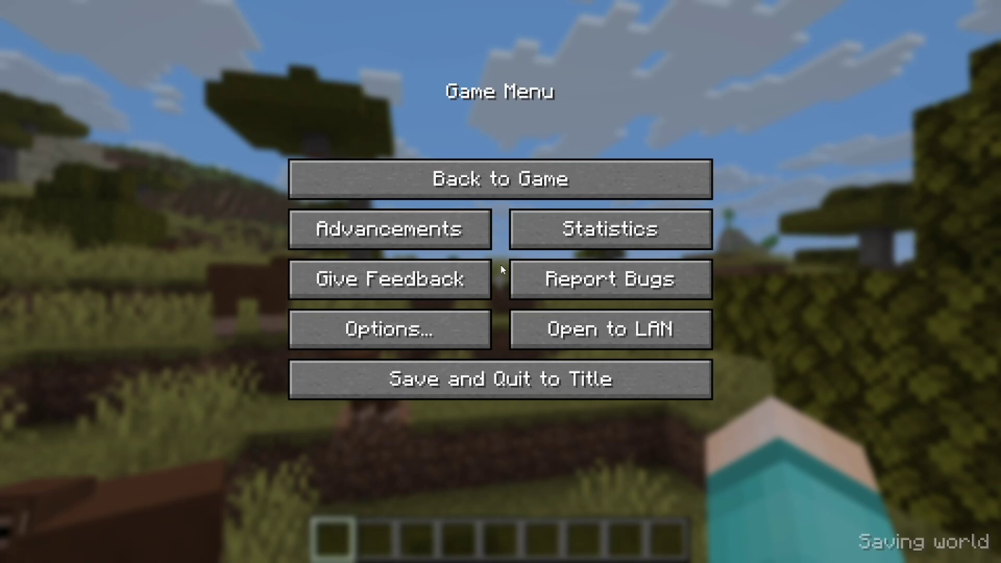
pyautogui.click(390, 329)
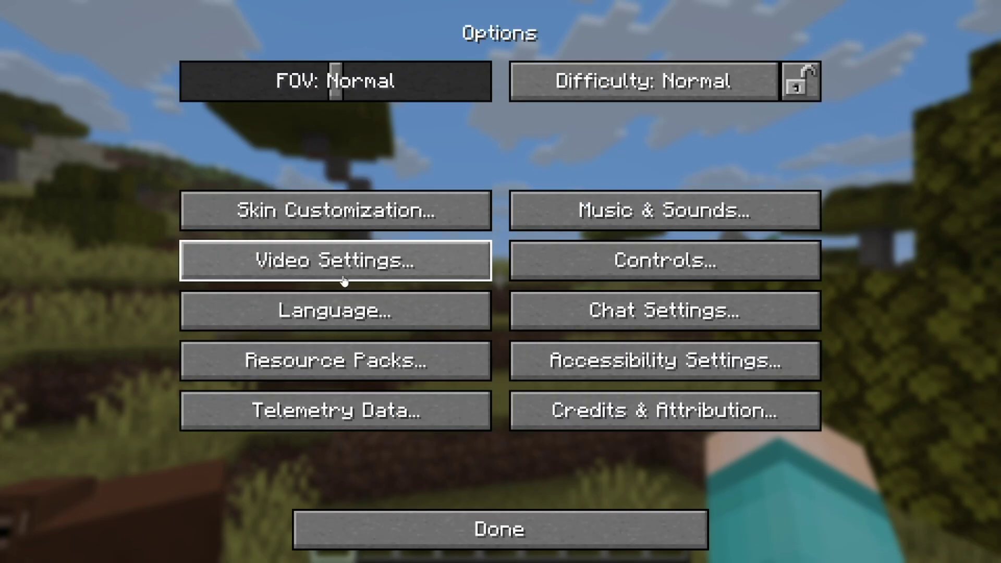
pyautogui.click(343, 280)
pyautogui.moveTo(422, 248)
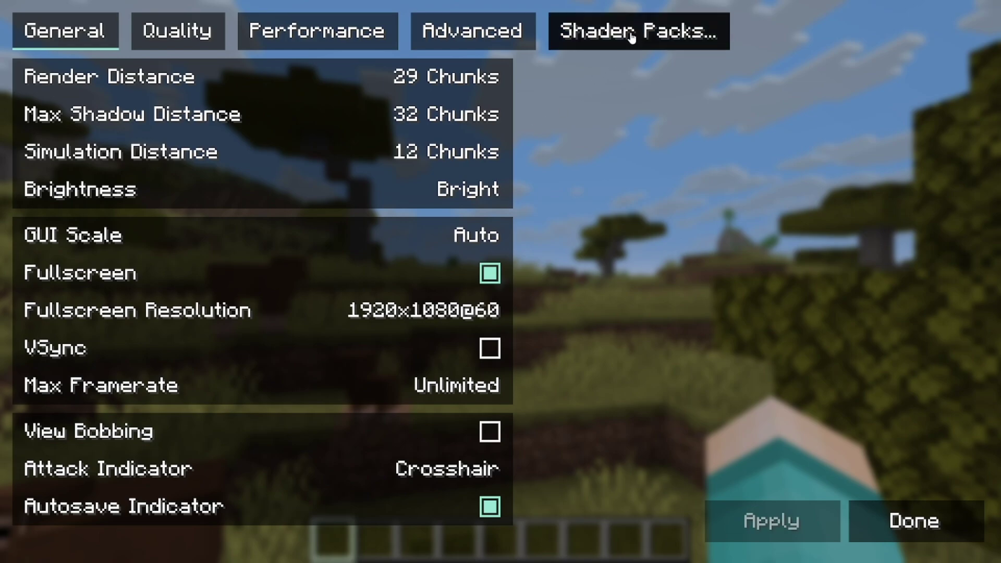
pyautogui.click(631, 33)
pyautogui.click(507, 150)
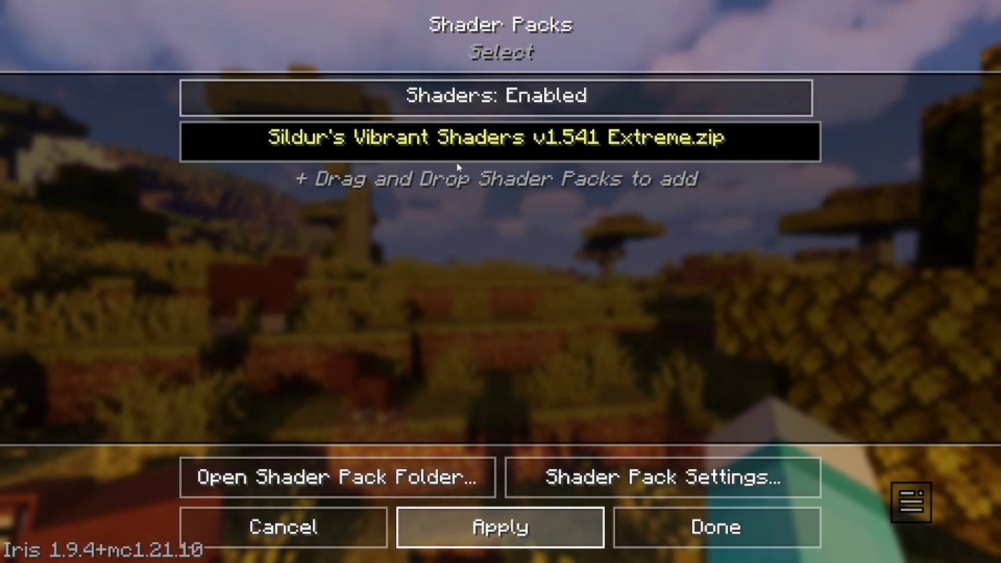
# Close the shader pack, video settings and options screens and resume the game
pyautogui.click(713, 530)
pyautogui.click(881, 521)
pyautogui.click(670, 537)
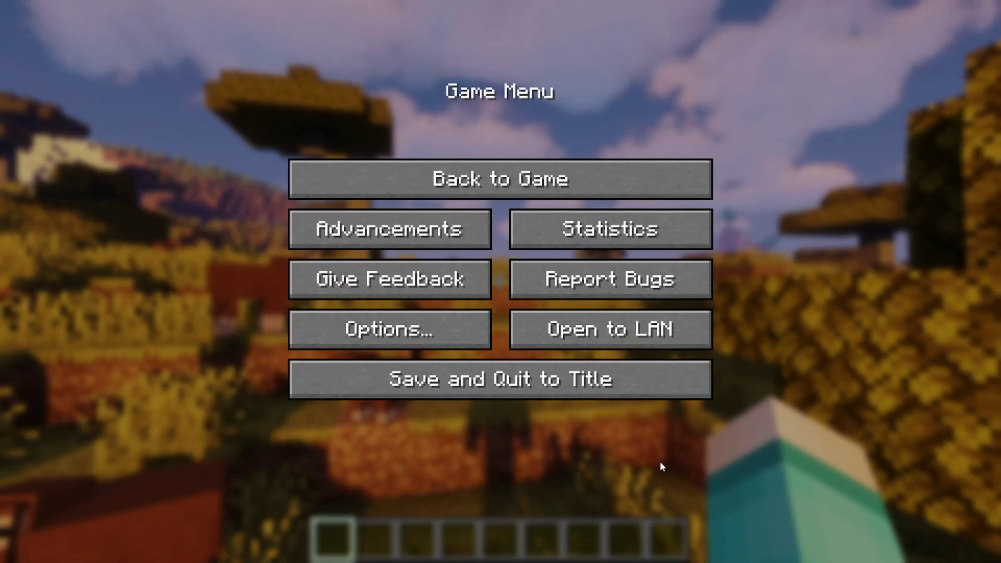
pyautogui.press('Escape')
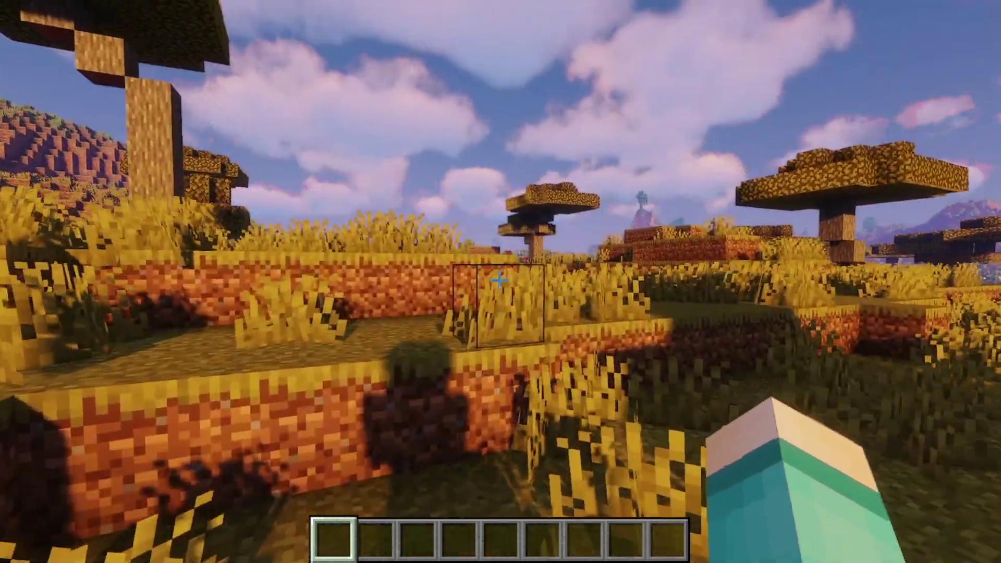
# Walk through the savanna and examine the shader's lighting, shadows, sky and grass
pyautogui.press('w')
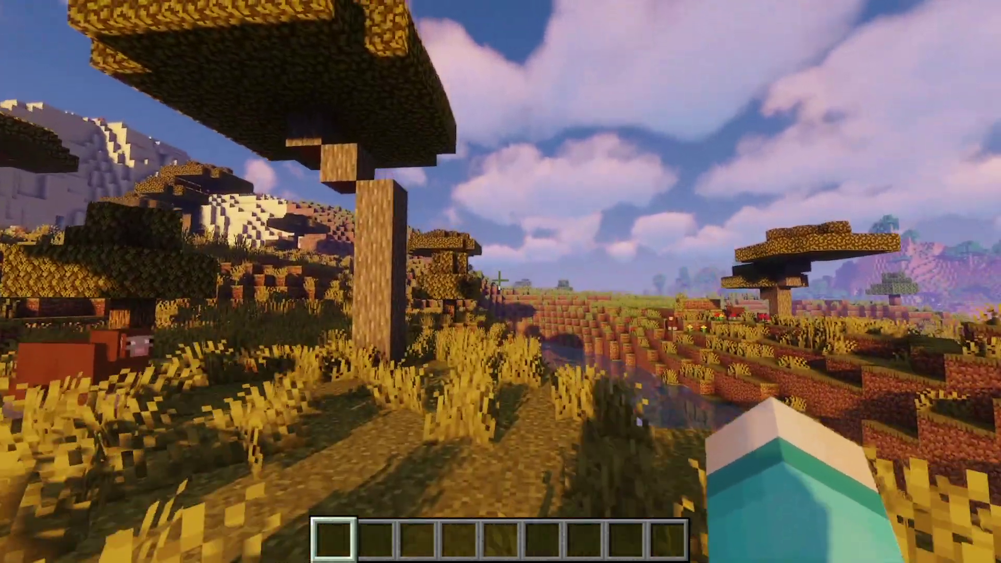
pyautogui.press('w')
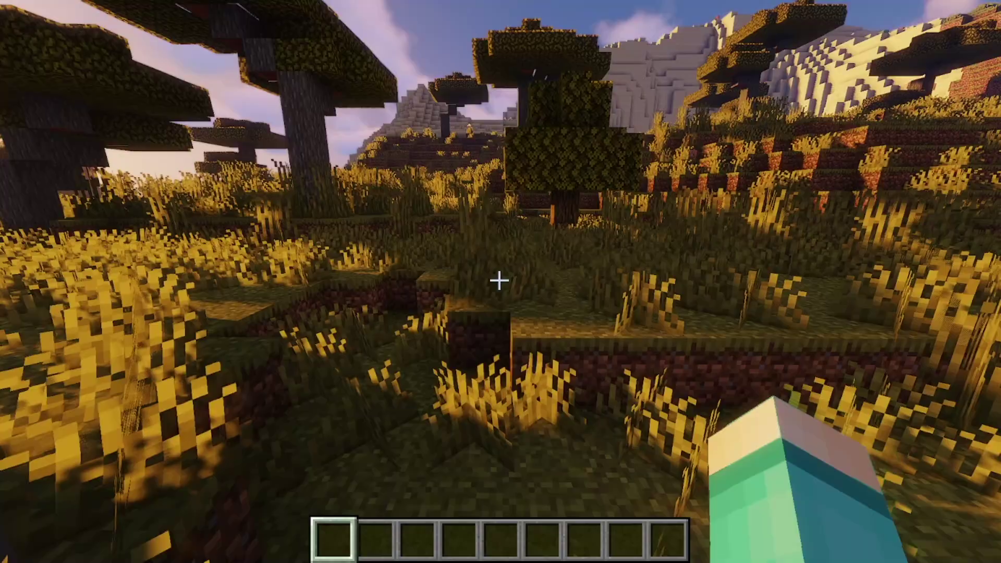
pyautogui.press('w')
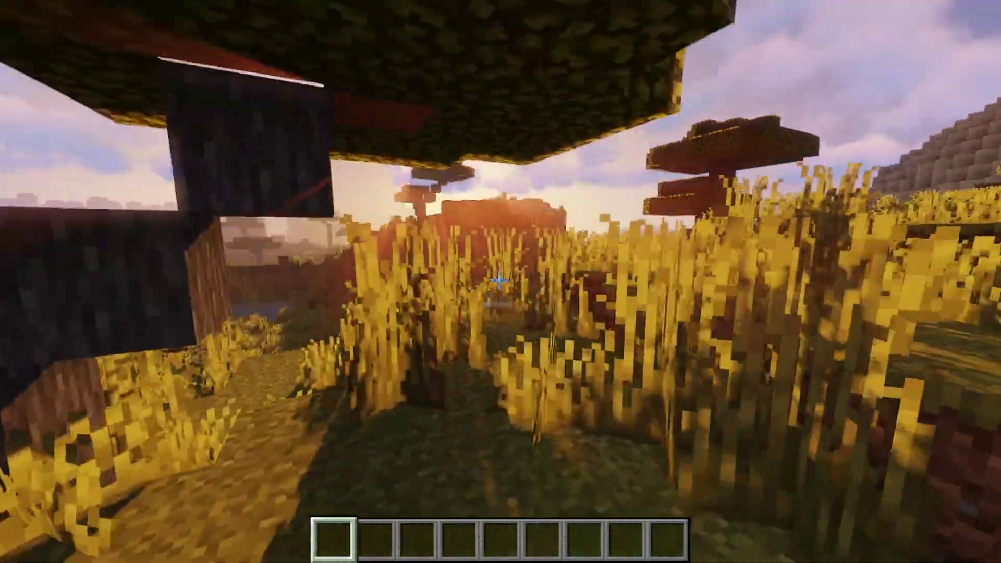
pyautogui.press('w')
pyautogui.click(500, 282)
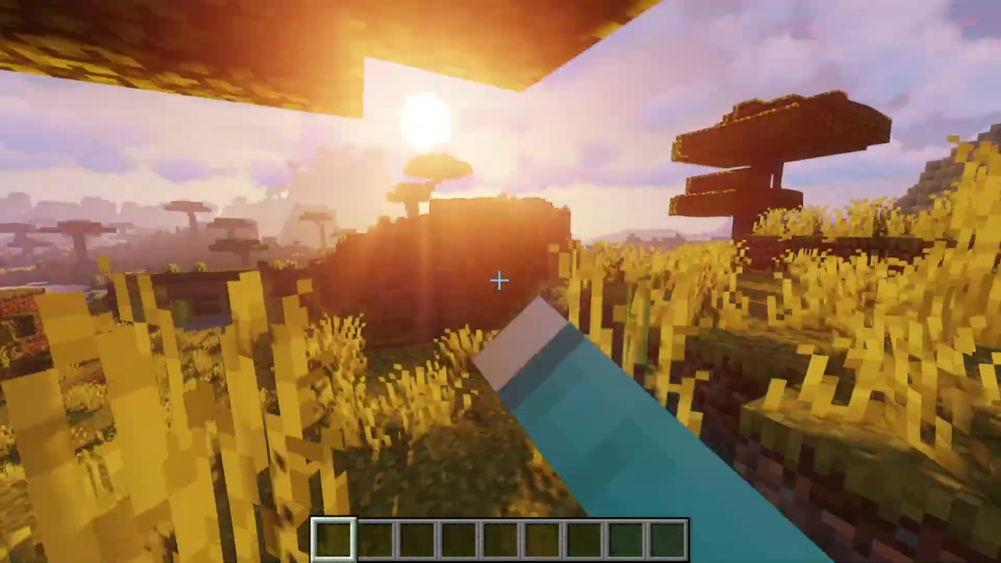
pyautogui.click(499, 282)
pyautogui.press('w')
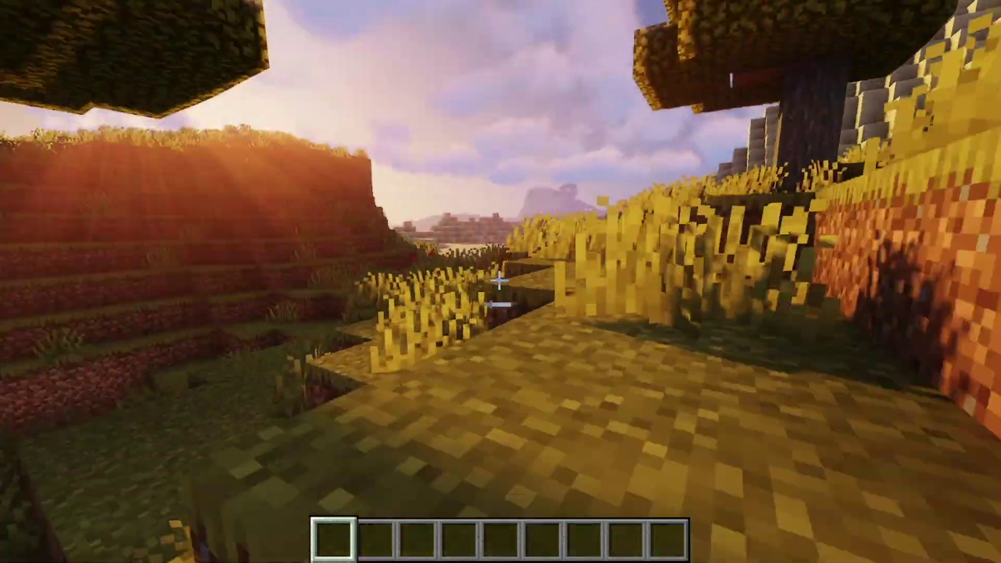